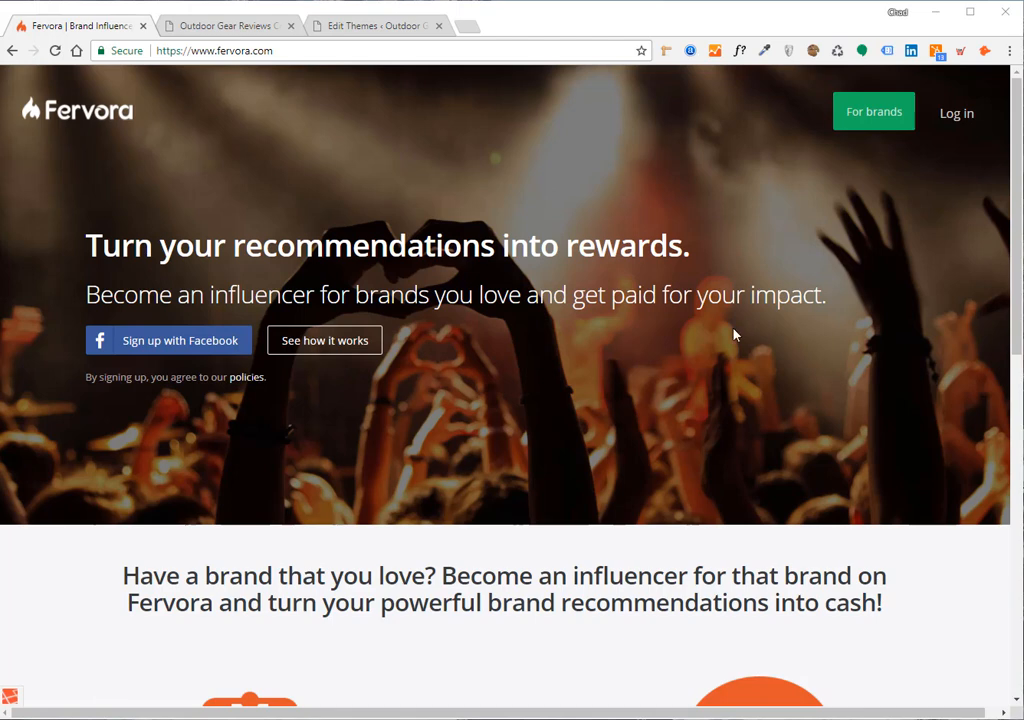
Go to the For brands page and launch the brand getting-started wizard
{"action": "left_click", "coordinate": [867, 120]}
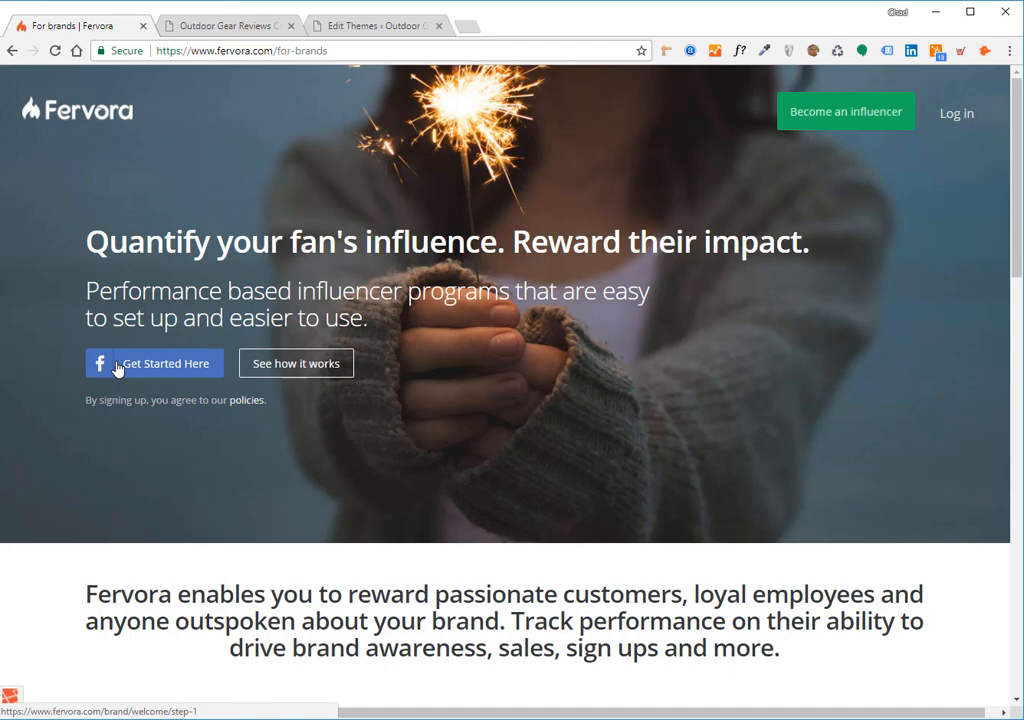
{"action": "left_click", "coordinate": [160, 364]}
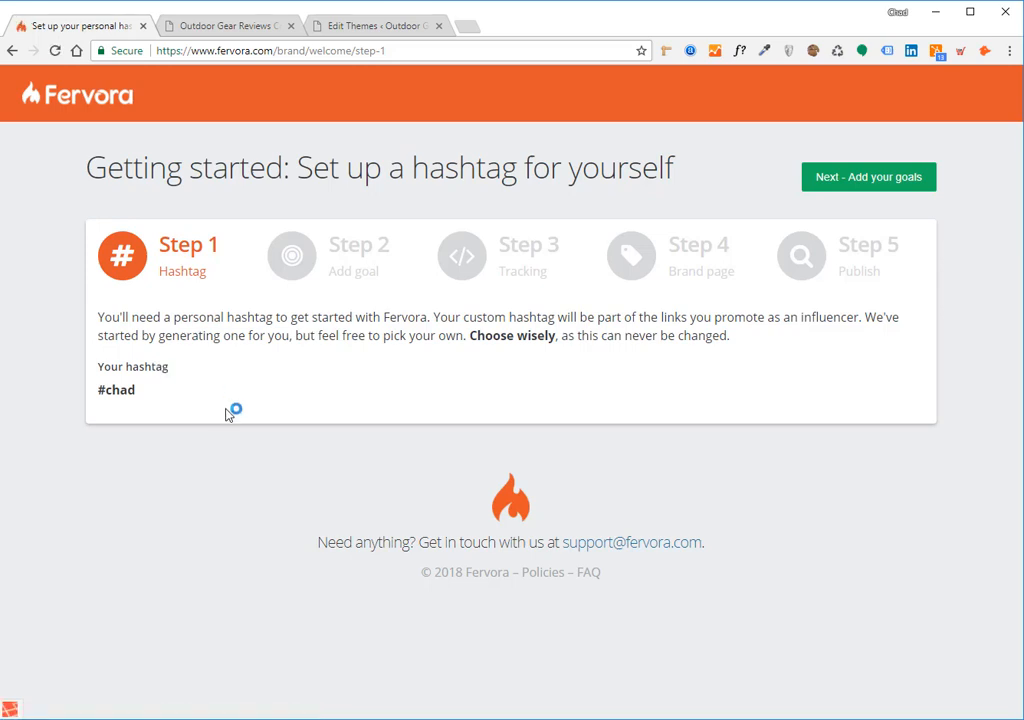
Highlight the auto-generated personal hashtag on Step 1 to point it out, leaving it unchanged
{"action": "triple_click", "coordinate": [153, 393]}
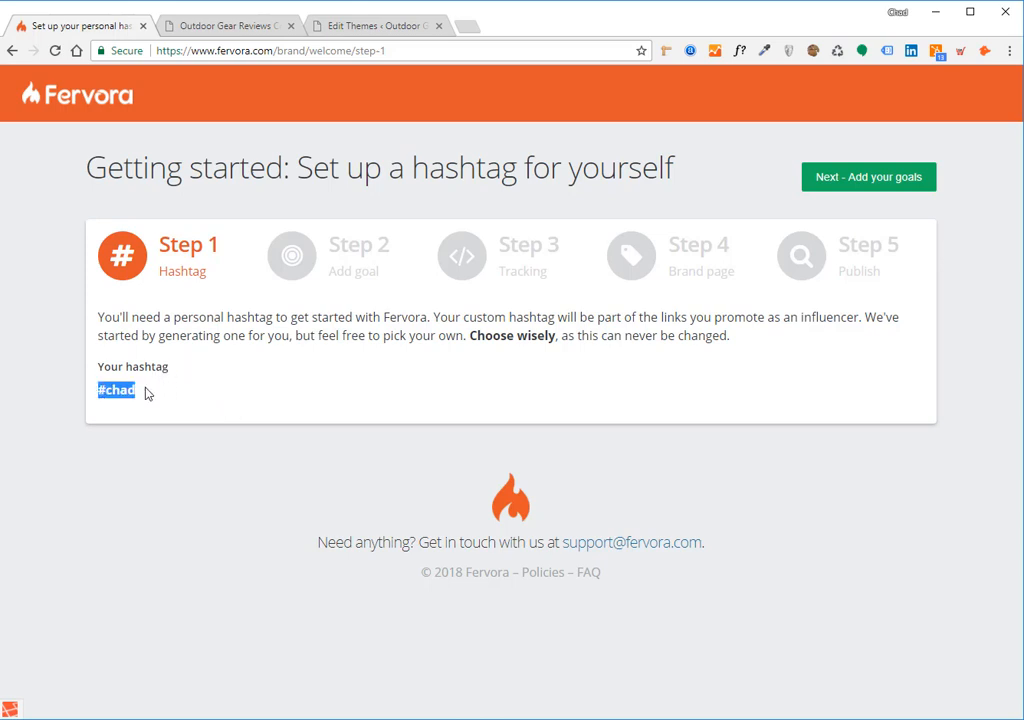
{"action": "left_click", "coordinate": [144, 393]}
{"action": "left_click_drag", "start_coordinate": [155, 393], "coordinate": [98, 390]}
{"action": "left_click", "coordinate": [141, 399]}
{"action": "left_click_drag", "start_coordinate": [137, 391], "coordinate": [95, 406]}
{"action": "left_click", "coordinate": [137, 390]}
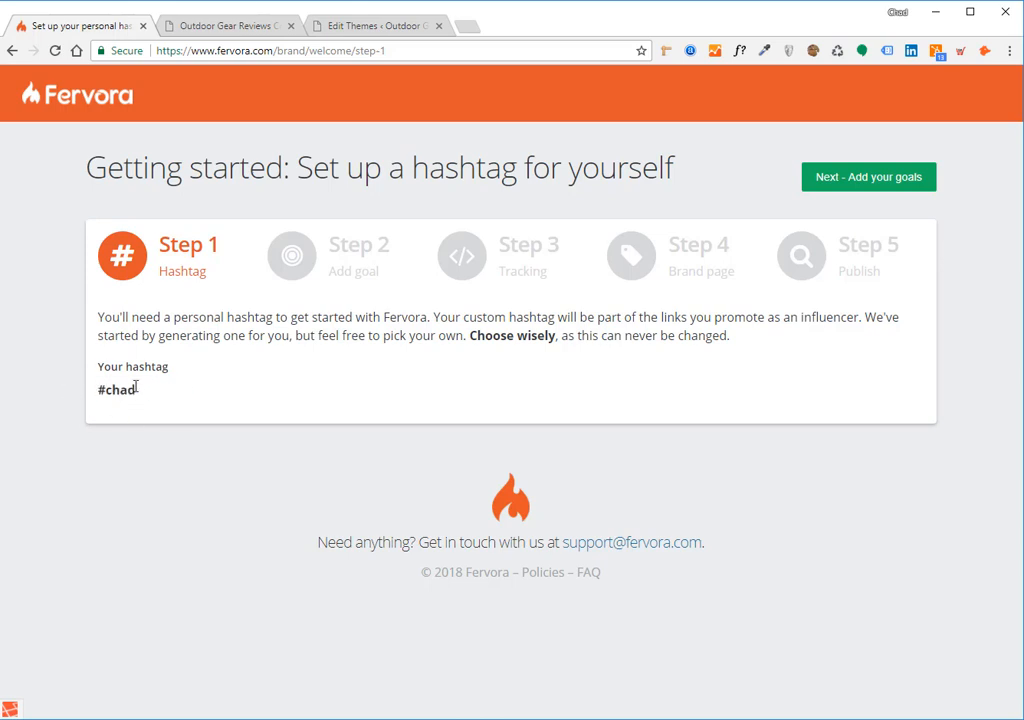
Advance to Step 2 'Add a goal', review its fields, and focus the brand website field
{"action": "left_click", "coordinate": [806, 176]}
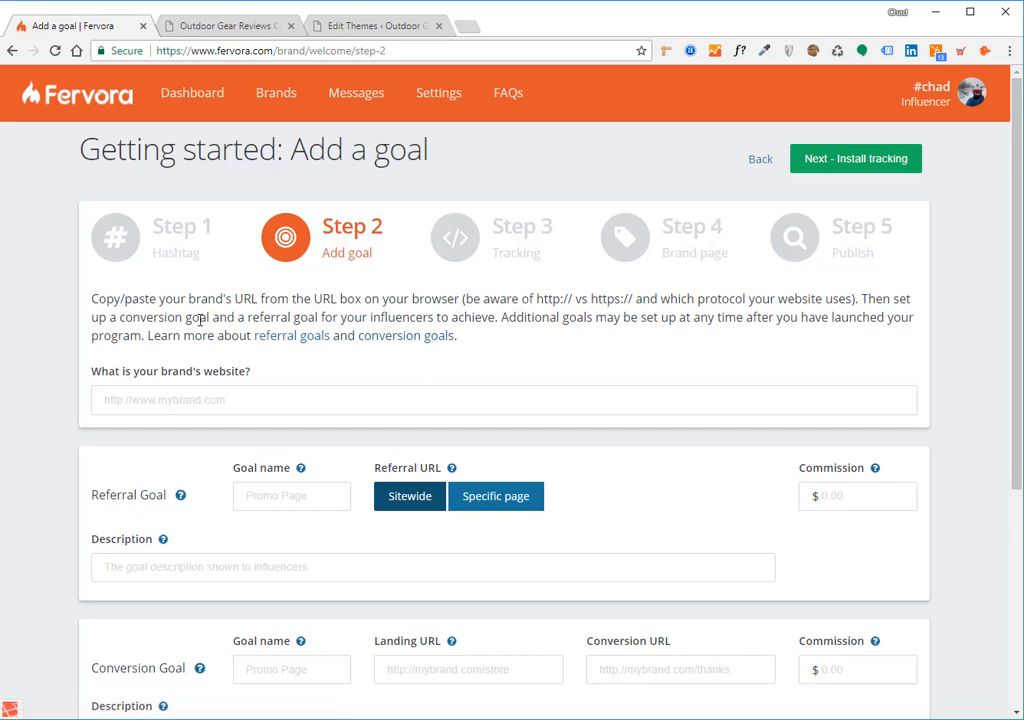
{"action": "scroll", "coordinate": [201, 318], "scroll_direction": "down", "scroll_amount": 1}
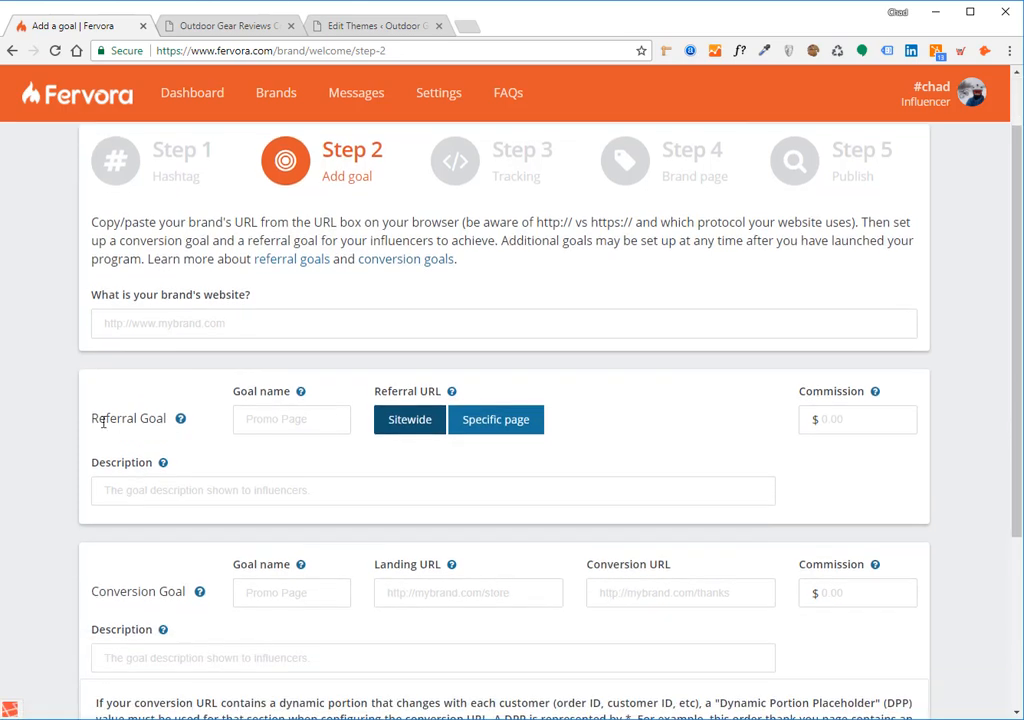
{"action": "left_click_drag", "start_coordinate": [92, 418], "coordinate": [141, 419]}
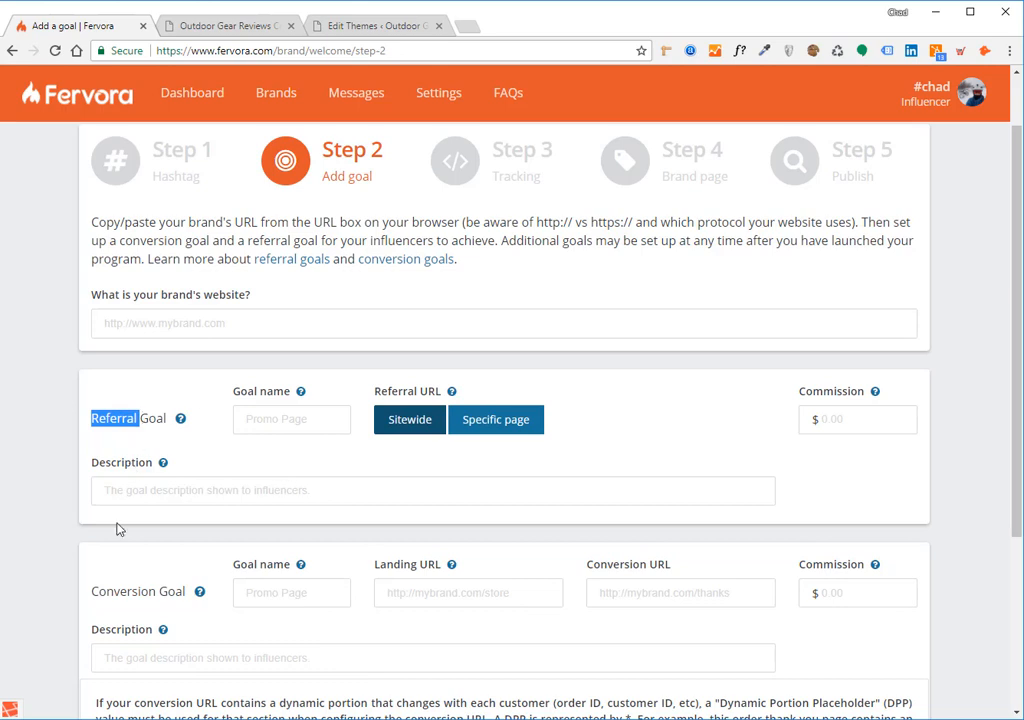
{"action": "left_click_drag", "start_coordinate": [91, 592], "coordinate": [160, 592]}
{"action": "left_click", "coordinate": [162, 590]}
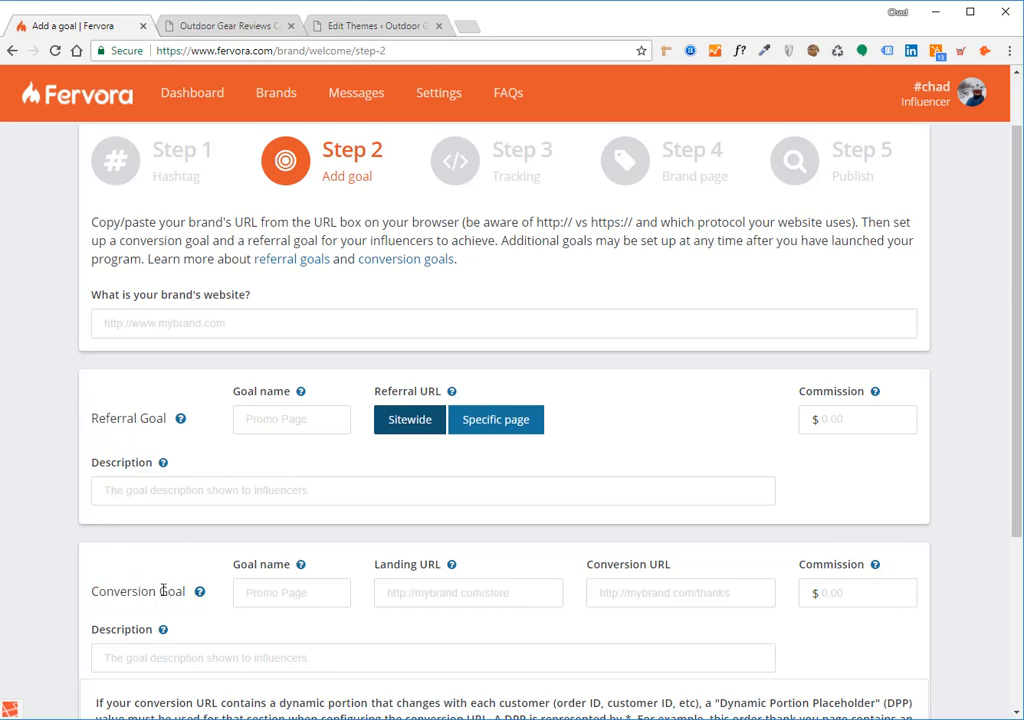
{"action": "scroll", "coordinate": [155, 562], "scroll_direction": "up", "scroll_amount": 1}
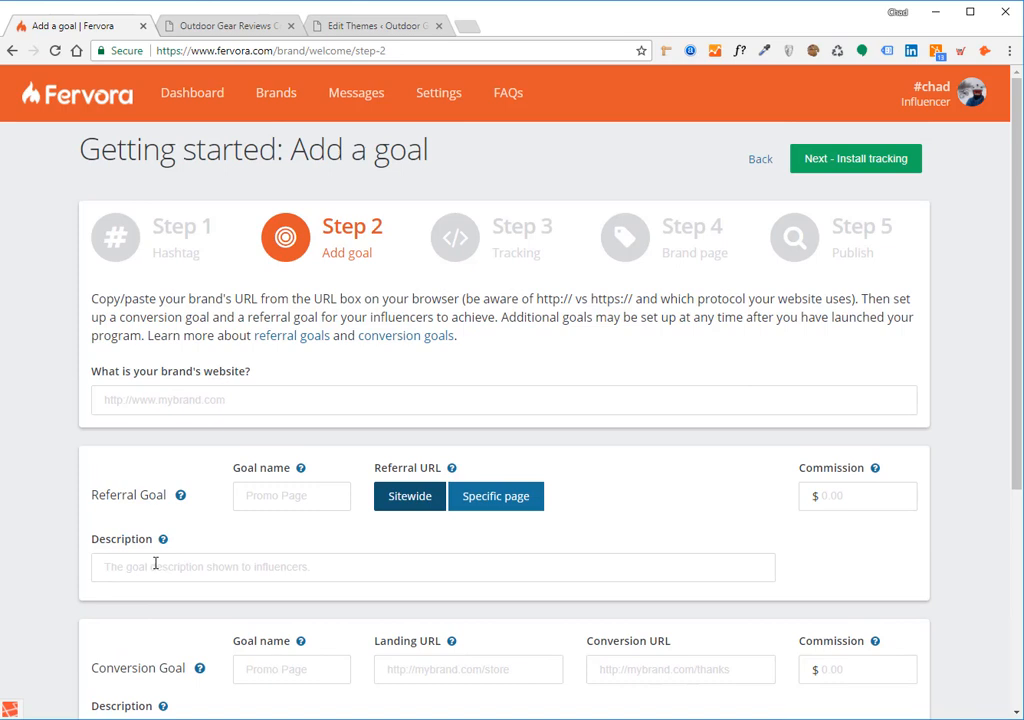
{"action": "left_click", "coordinate": [174, 402]}
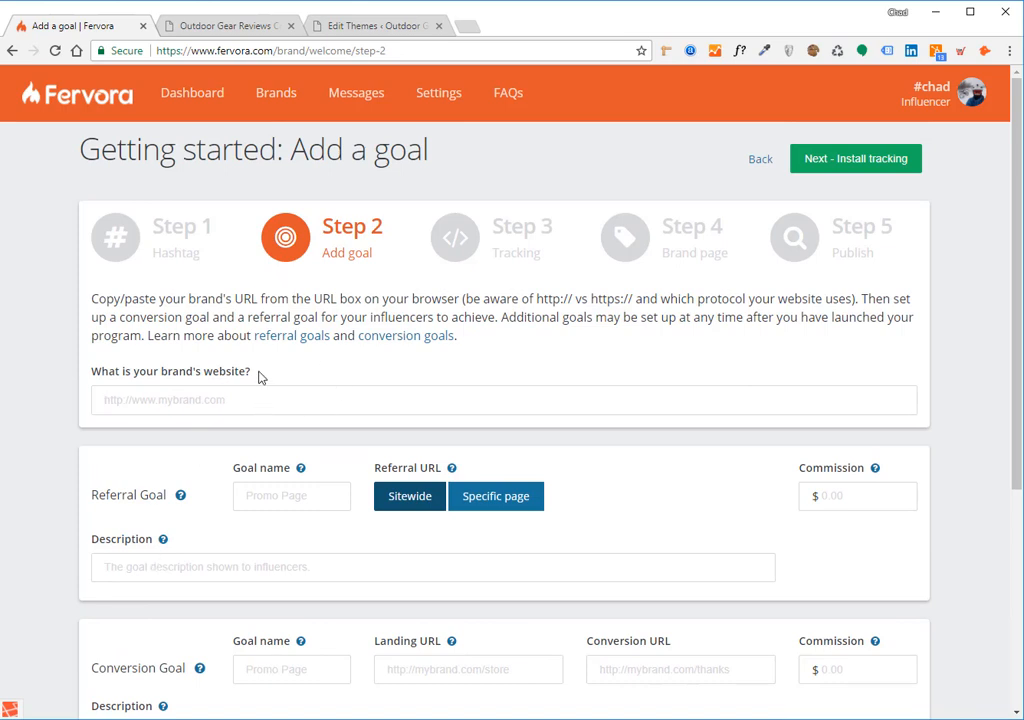
Copy the Outdoor Gear Reviews site address from its browser tab
{"action": "left_click", "coordinate": [222, 27]}
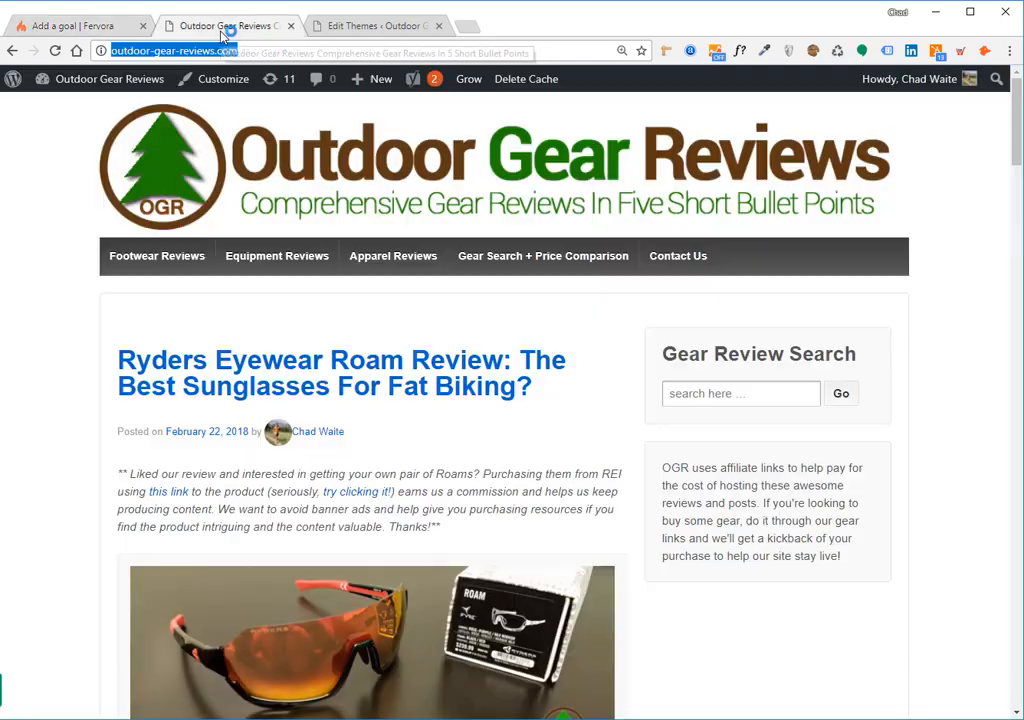
{"action": "left_click", "coordinate": [241, 53]}
{"action": "key", "text": "ctrl+a"}
{"action": "key", "text": "ctrl+c"}
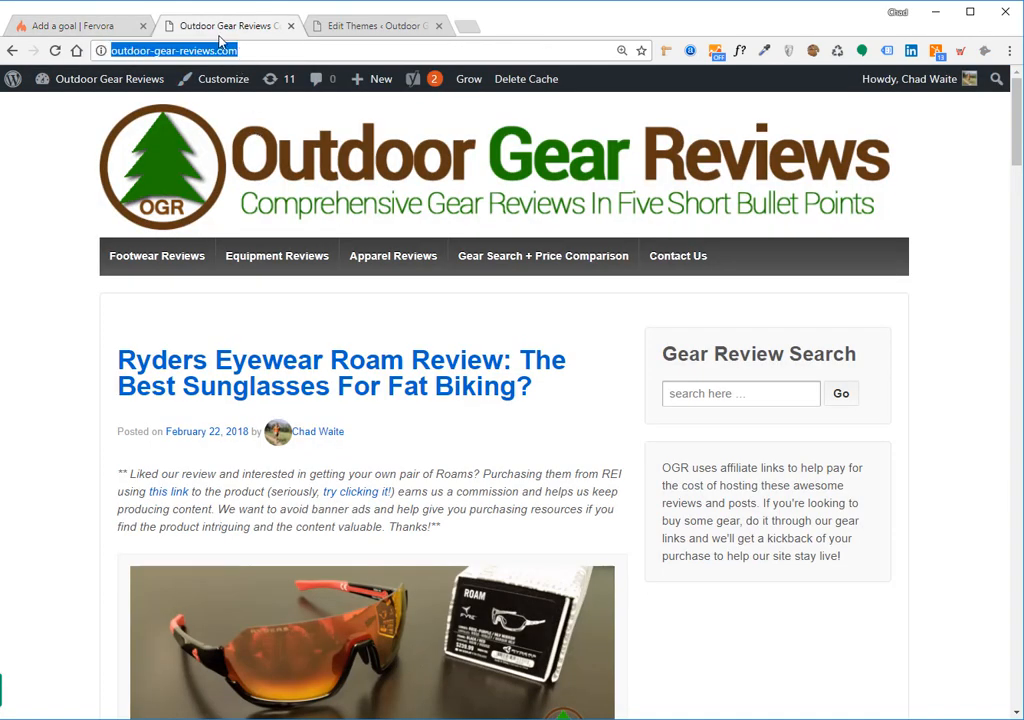
{"action": "left_click", "coordinate": [92, 30]}
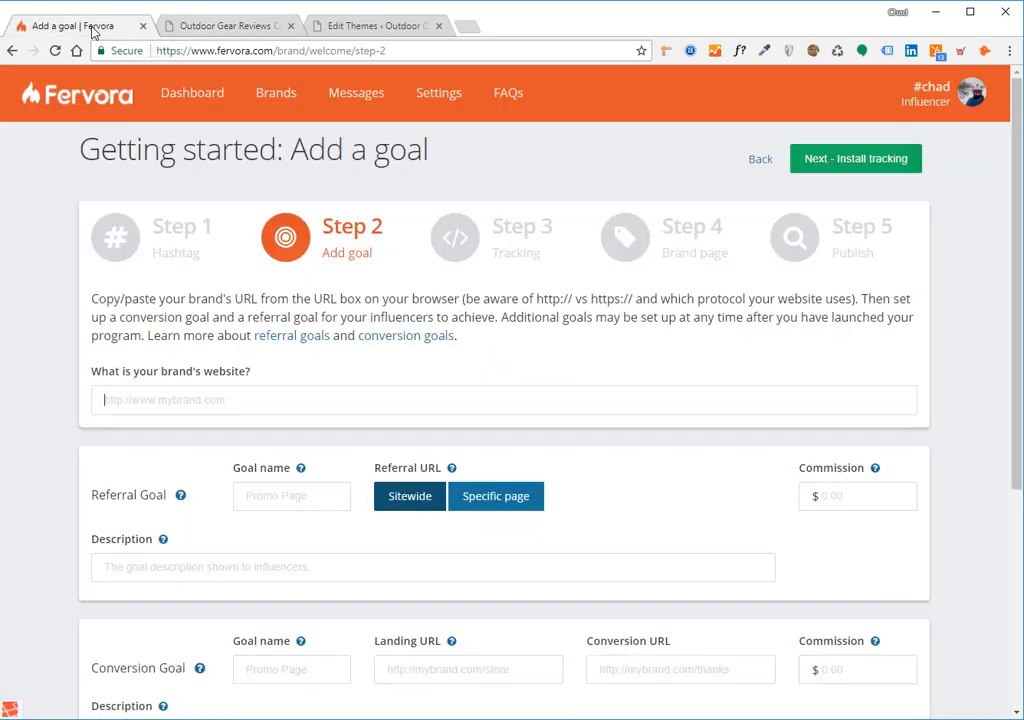
{"action": "left_click", "coordinate": [228, 31]}
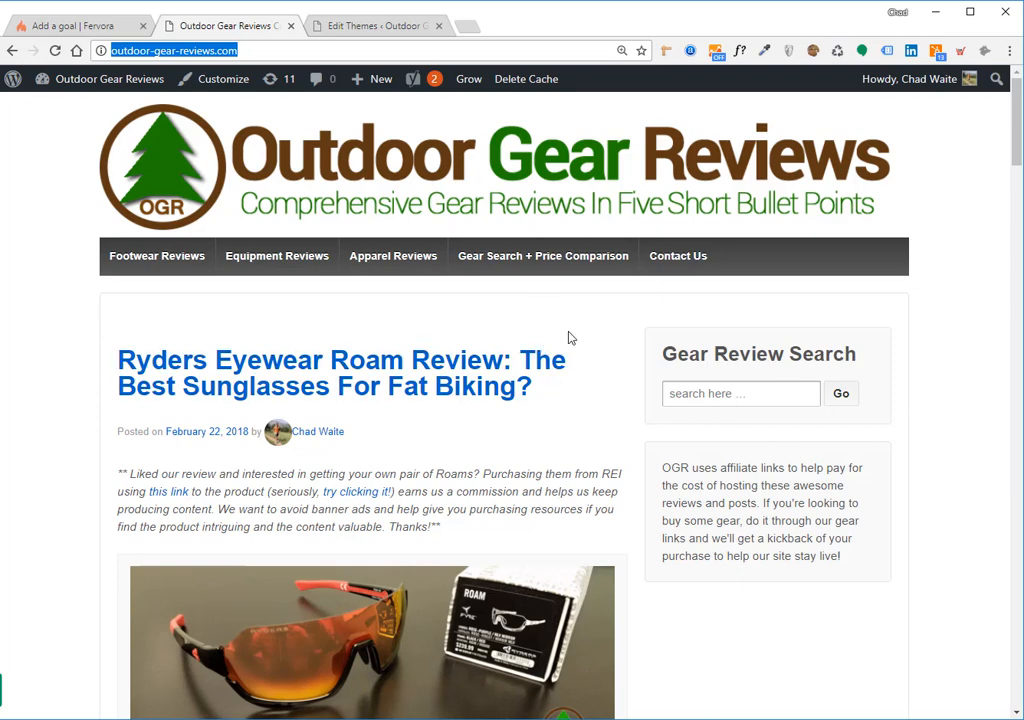
{"action": "left_click", "coordinate": [79, 29]}
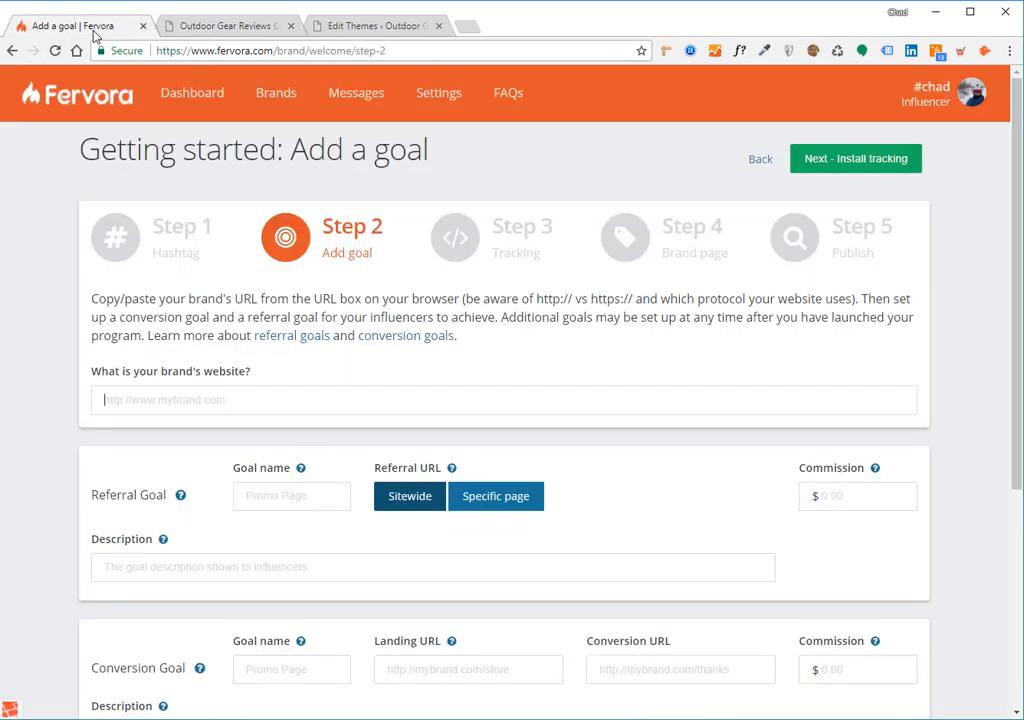
{"action": "left_click", "coordinate": [201, 403]}
{"action": "key", "text": "ctrl+v"}
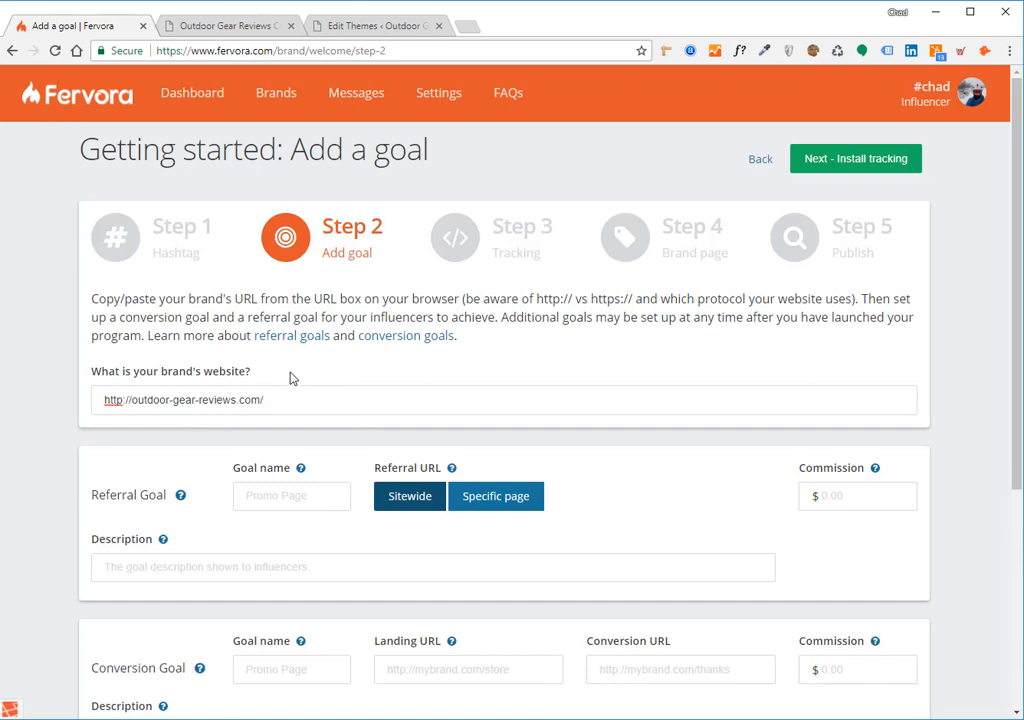
{"action": "left_click_drag", "start_coordinate": [274, 374], "coordinate": [148, 381]}
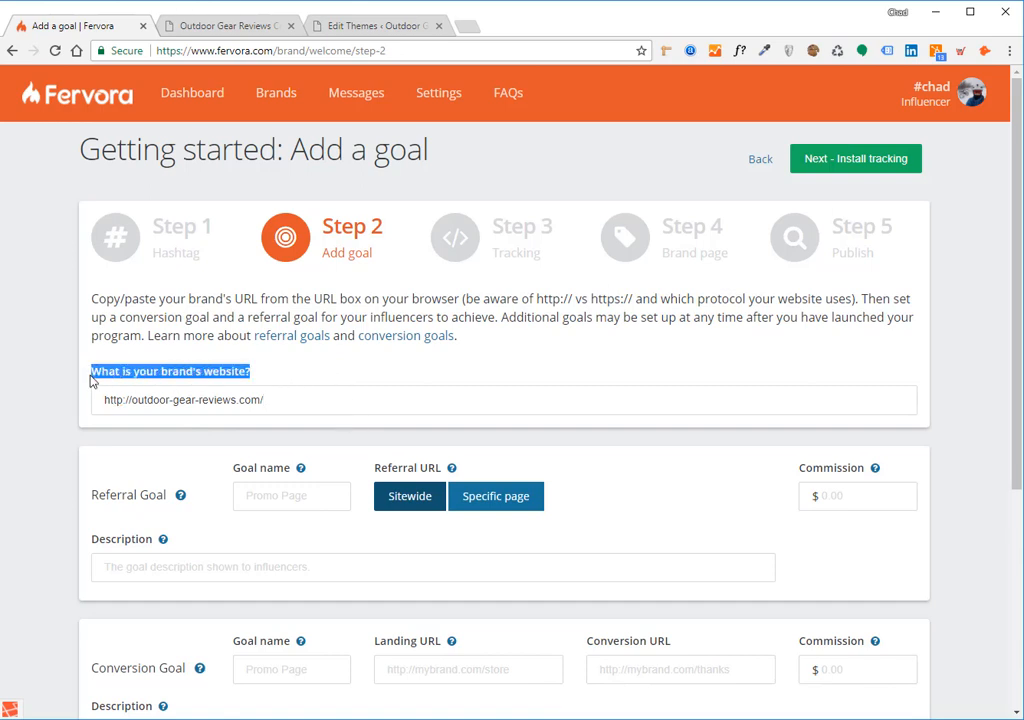
{"action": "left_click", "coordinate": [101, 388]}
{"action": "left_click_drag", "start_coordinate": [103, 400], "coordinate": [126, 401]}
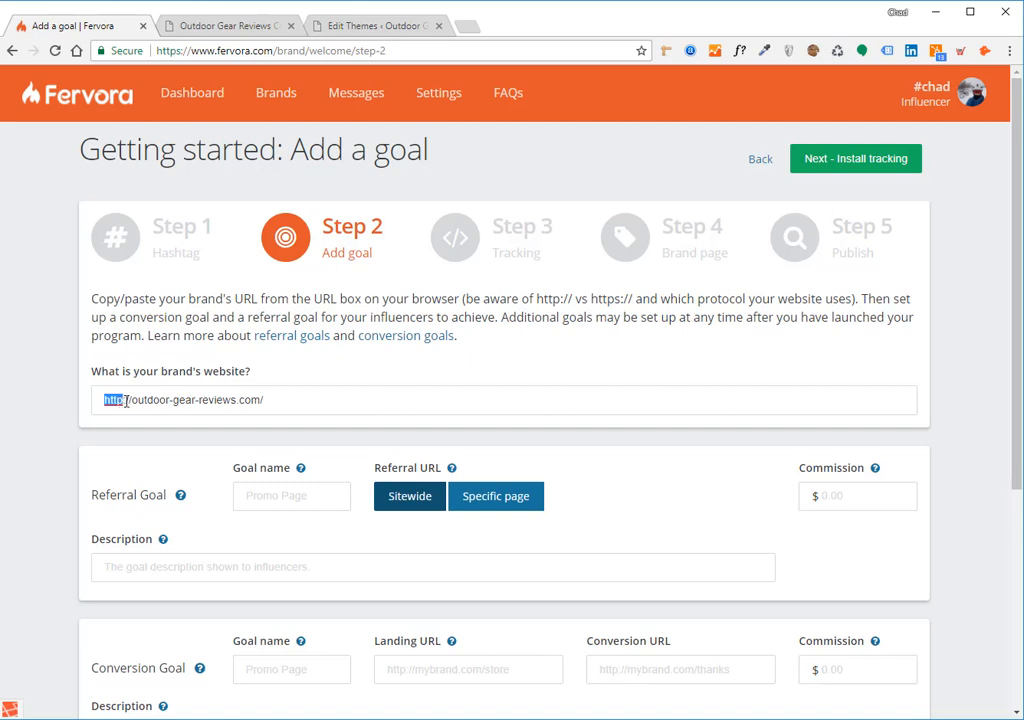
{"action": "left_click", "coordinate": [123, 399]}
{"action": "double_click", "coordinate": [110, 399]}
{"action": "left_click_drag", "start_coordinate": [274, 400], "coordinate": [105, 402]}
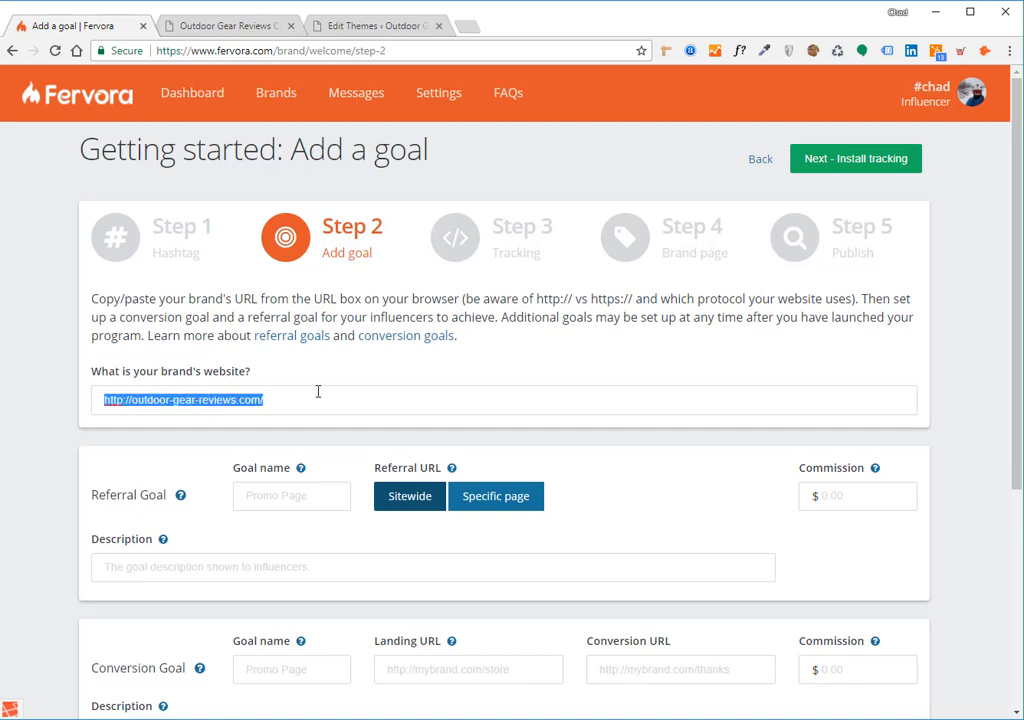
{"action": "left_click", "coordinate": [318, 392]}
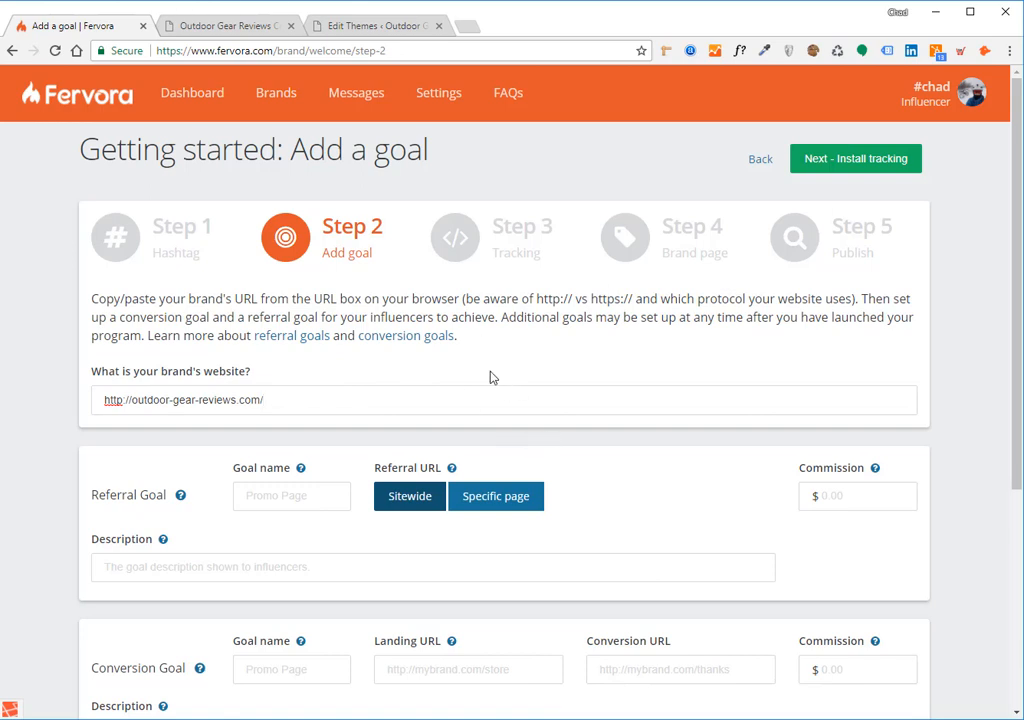
{"action": "scroll", "coordinate": [490, 375], "scroll_direction": "down", "scroll_amount": 1}
Name the referral goal 'Send Me Traffic!' and set its Referral URL to Sitewide
{"action": "left_click", "coordinate": [328, 424]}
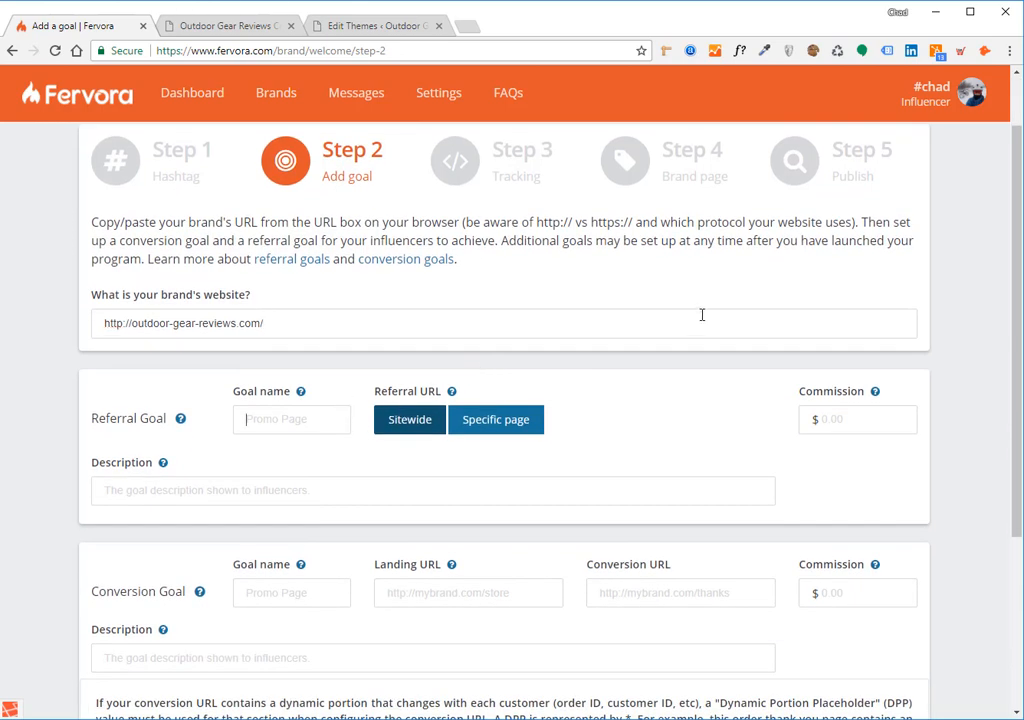
{"action": "scroll", "coordinate": [649, 391], "scroll_direction": "down", "scroll_amount": 1}
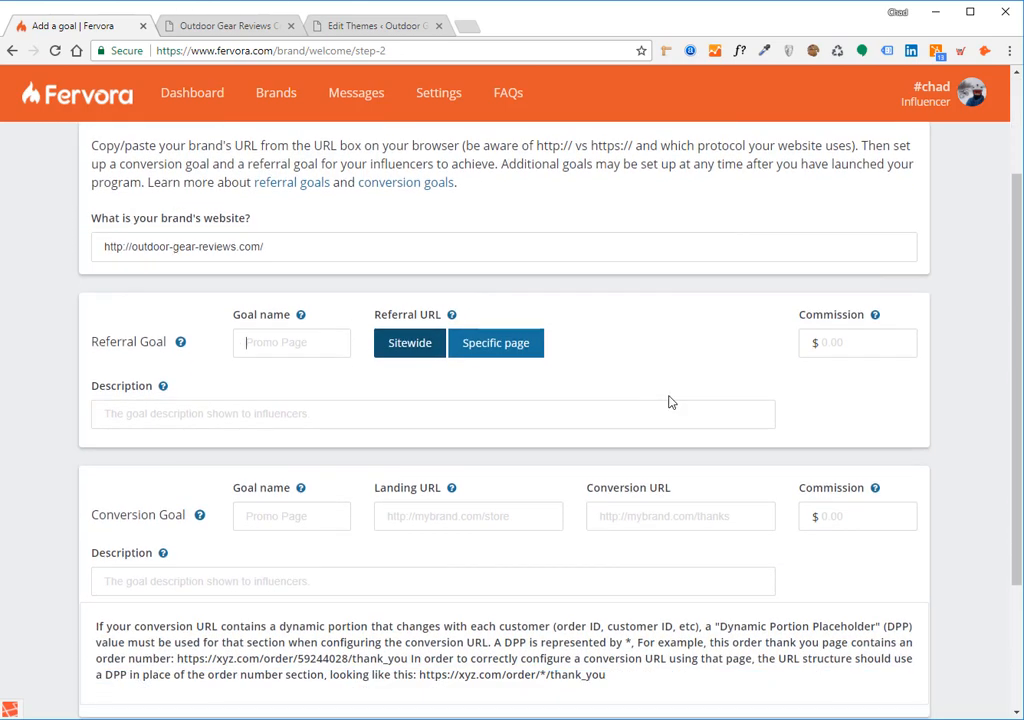
{"action": "type", "text": "Send Me Traffic!"}
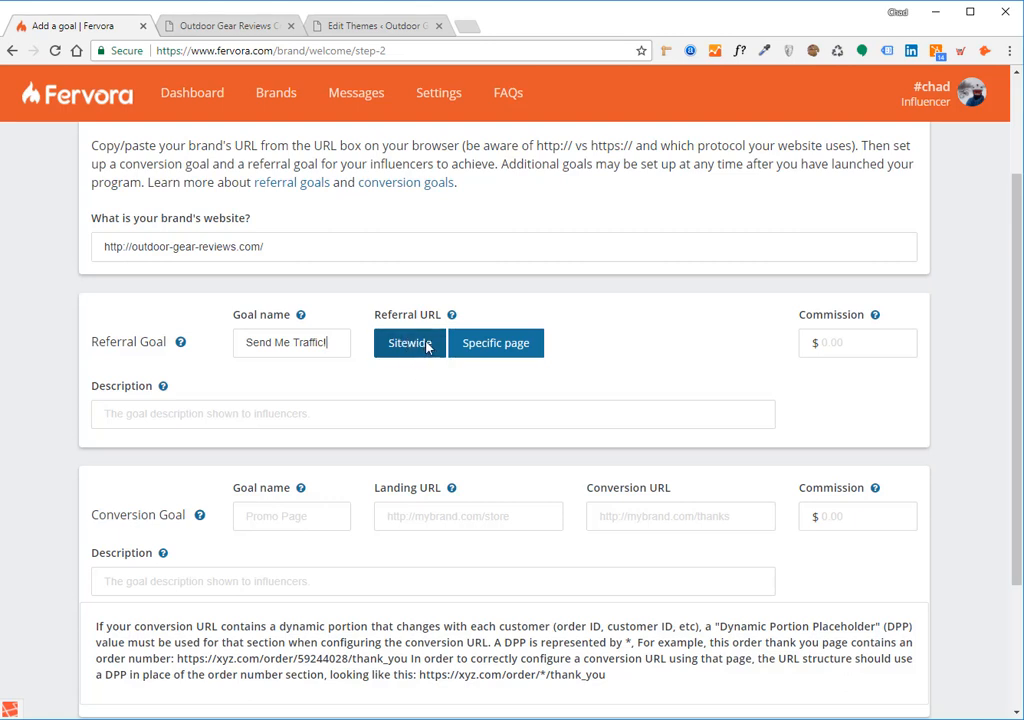
{"action": "left_click", "coordinate": [480, 347]}
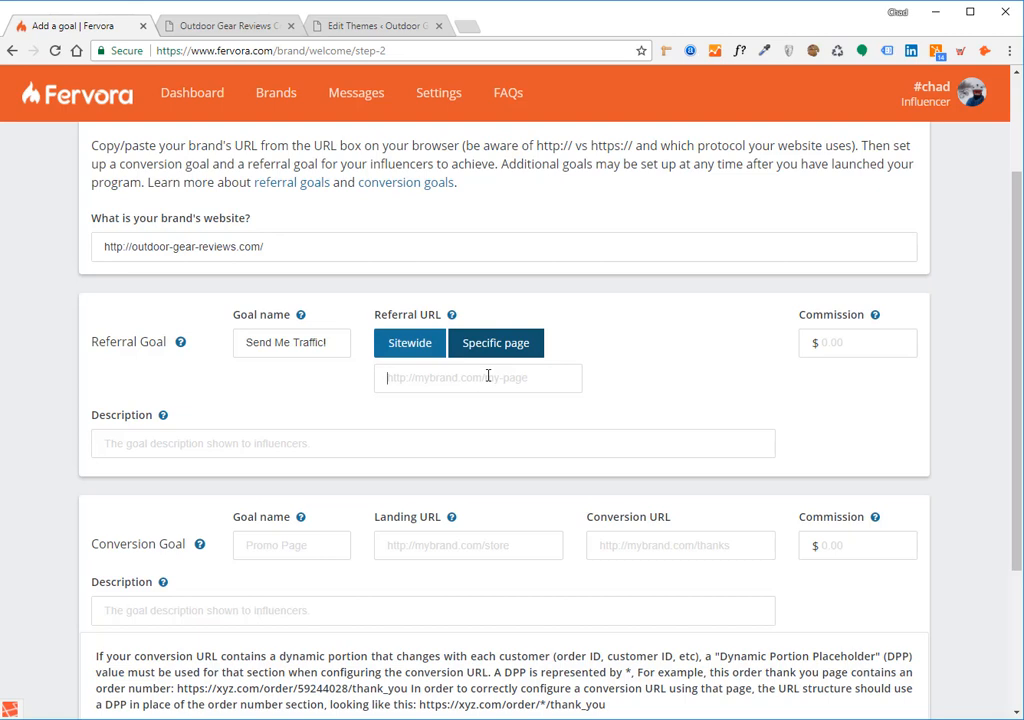
{"action": "left_click", "coordinate": [436, 342]}
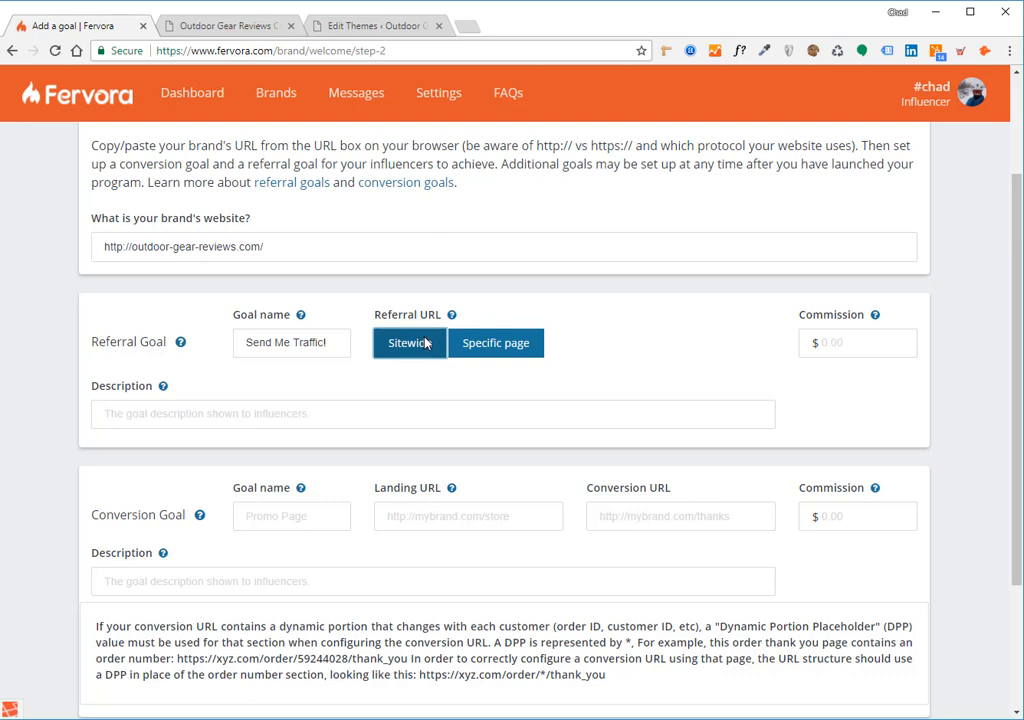
{"action": "left_click", "coordinate": [495, 343]}
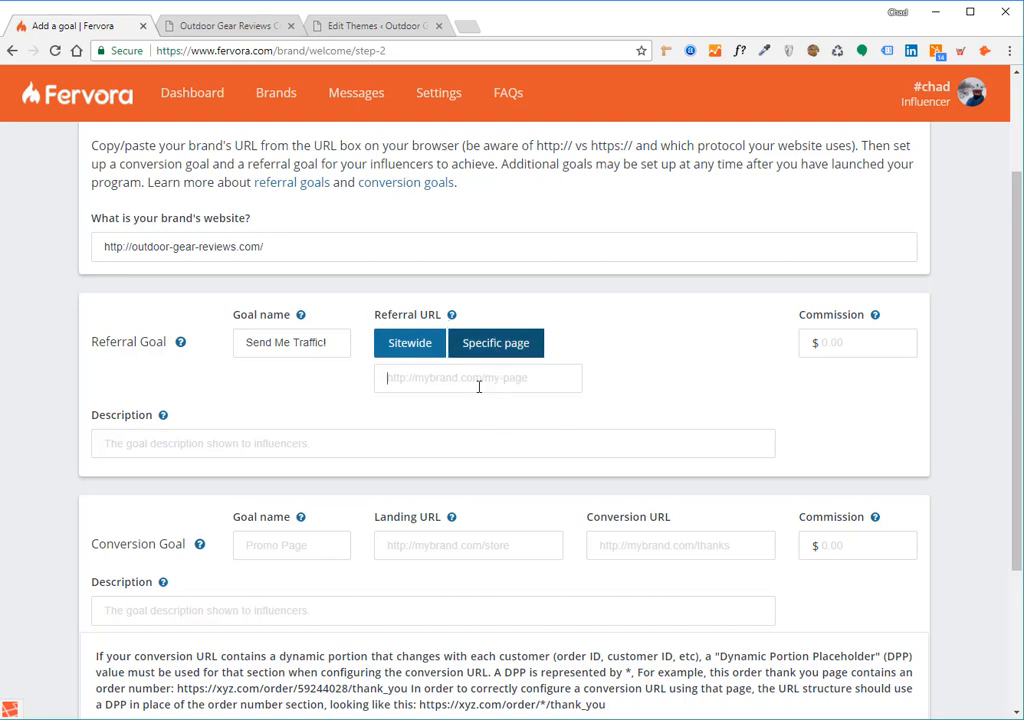
{"action": "left_click", "coordinate": [415, 349]}
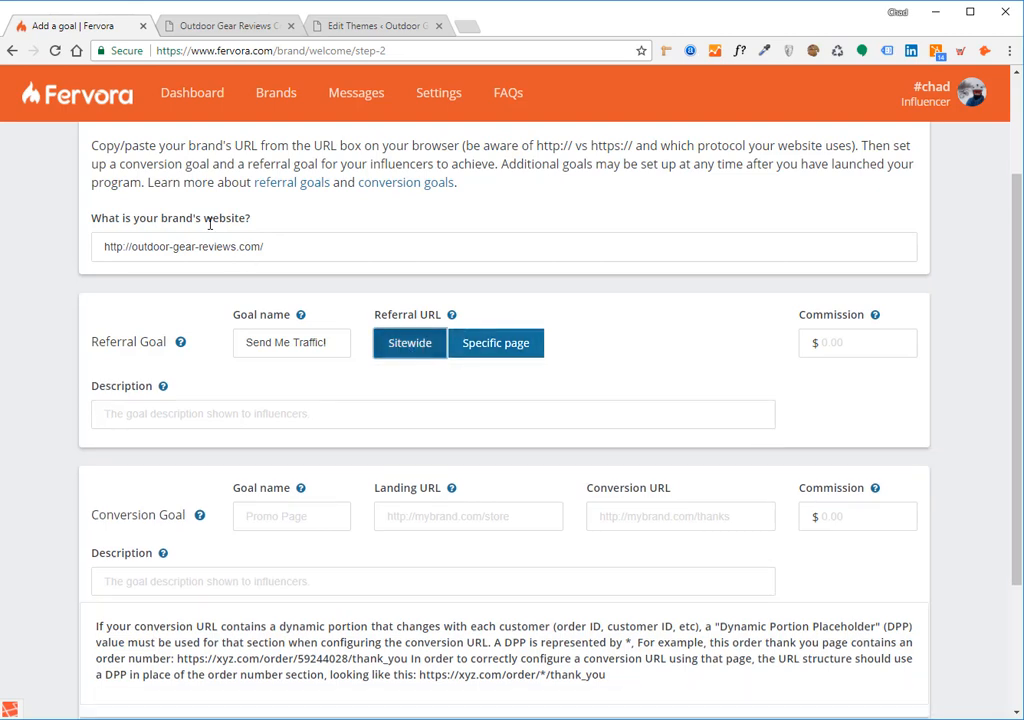
{"action": "left_click_drag", "start_coordinate": [279, 246], "coordinate": [91, 247]}
{"action": "left_click", "coordinate": [281, 247]}
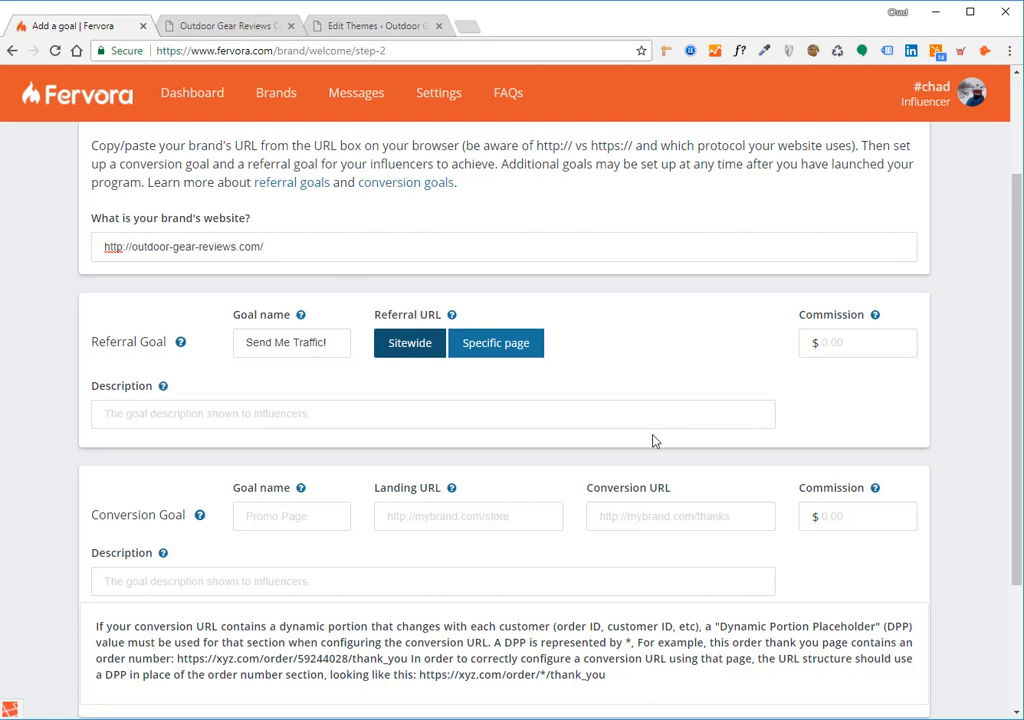
Give the referral goal a 0.10 commission and the description 'Earn $0.10 for any unique referrals to OGR'
{"action": "left_click", "coordinate": [856, 346]}
{"action": "type", "text": "0.10"}
{"action": "left_click", "coordinate": [589, 420]}
{"action": "type", "text": "Earn "}
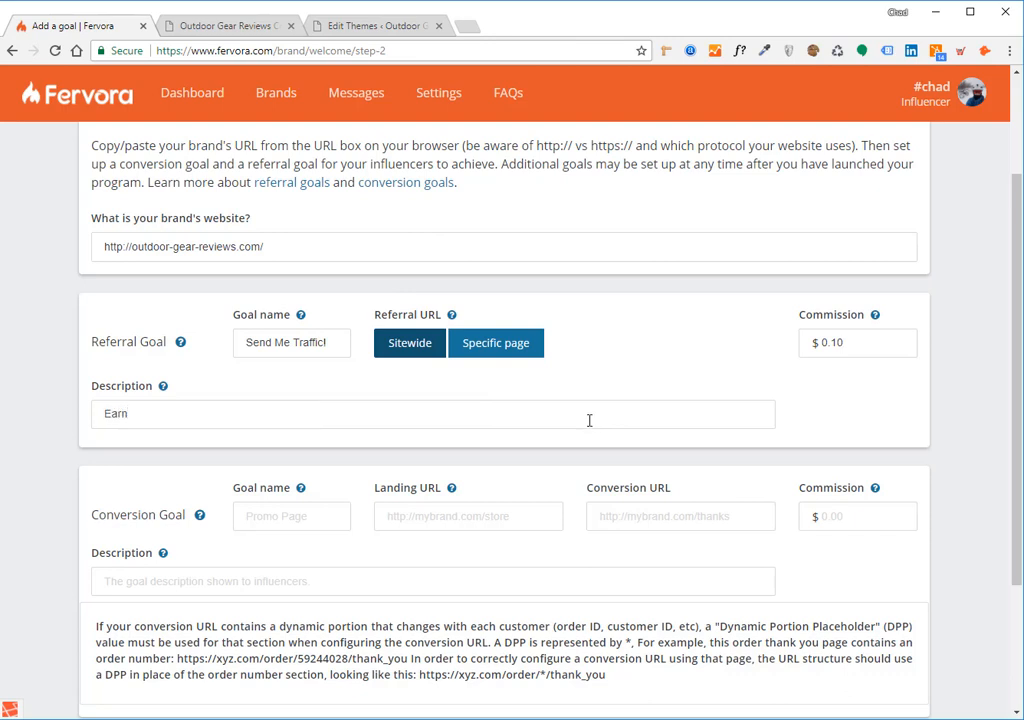
{"action": "type", "text": "$0/1"}
{"action": "key", "text": "BackSpace"}
{"action": "key", "text": "BackSpace"}
{"action": "type", "text": ".10 for any unique referrals to "}
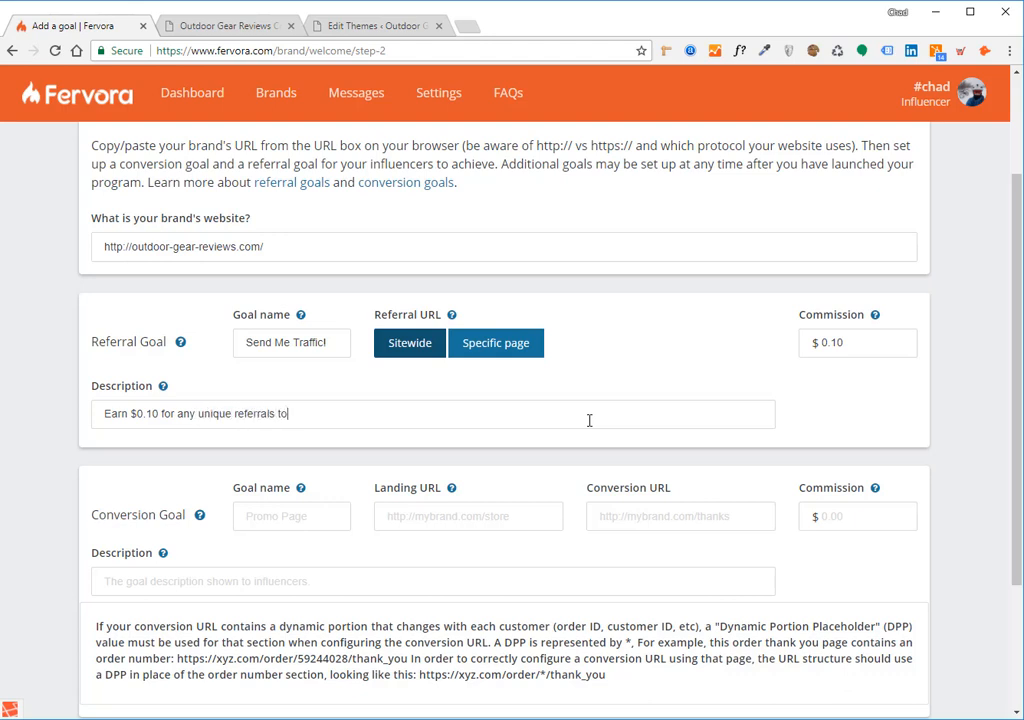
{"action": "type", "text": "m"}
{"action": "key", "text": "BackSpace"}
{"action": "type", "text": "OGR"}
Name the conversion goal 'Send a sale!' and bring up the Outdoor Gear Reviews site
{"action": "scroll", "coordinate": [210, 519], "scroll_direction": "down", "scroll_amount": 1}
{"action": "left_click_drag", "start_coordinate": [88, 444], "coordinate": [187, 432]}
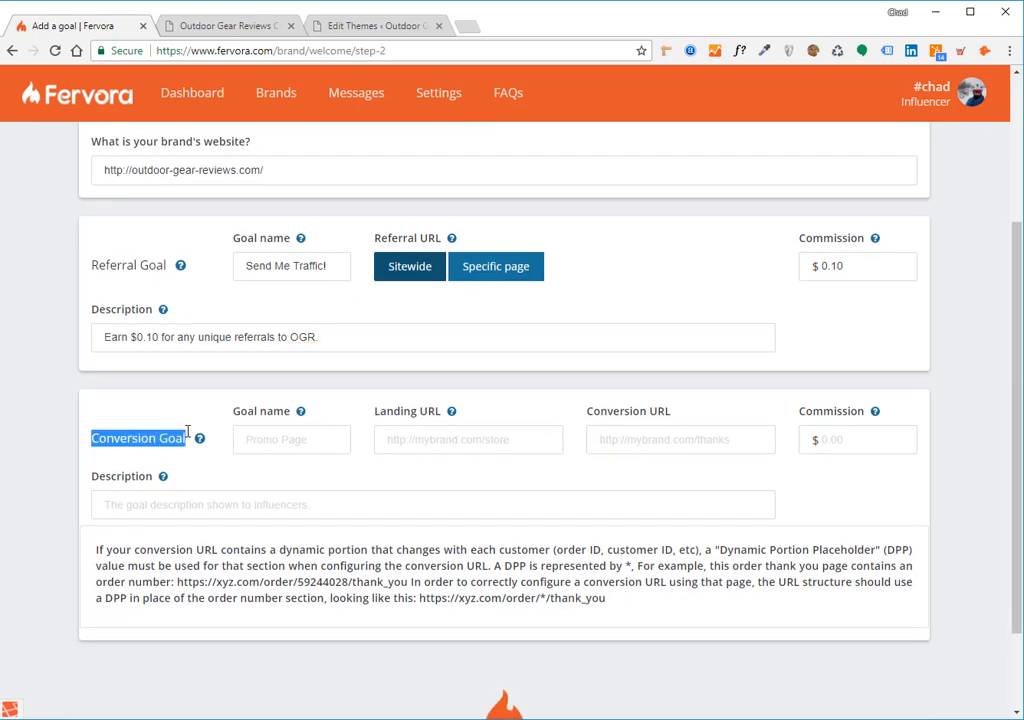
{"action": "left_click", "coordinate": [187, 432]}
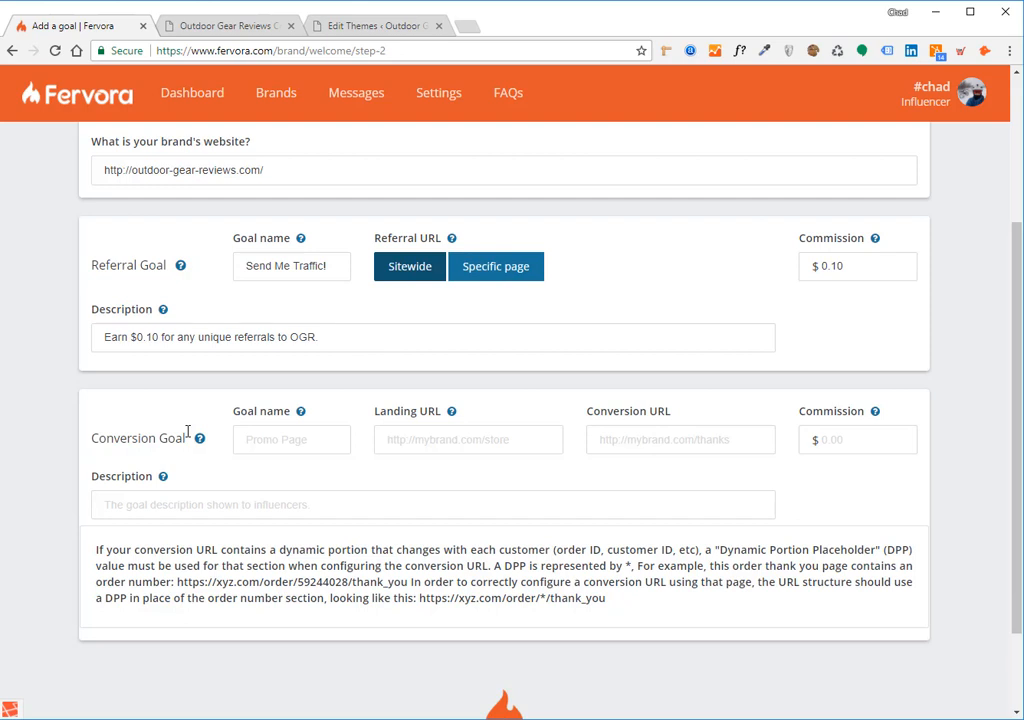
{"action": "left_click", "coordinate": [289, 431]}
{"action": "type", "text": "Send a sale!"}
{"action": "left_click", "coordinate": [388, 446]}
{"action": "left_click", "coordinate": [250, 24]}
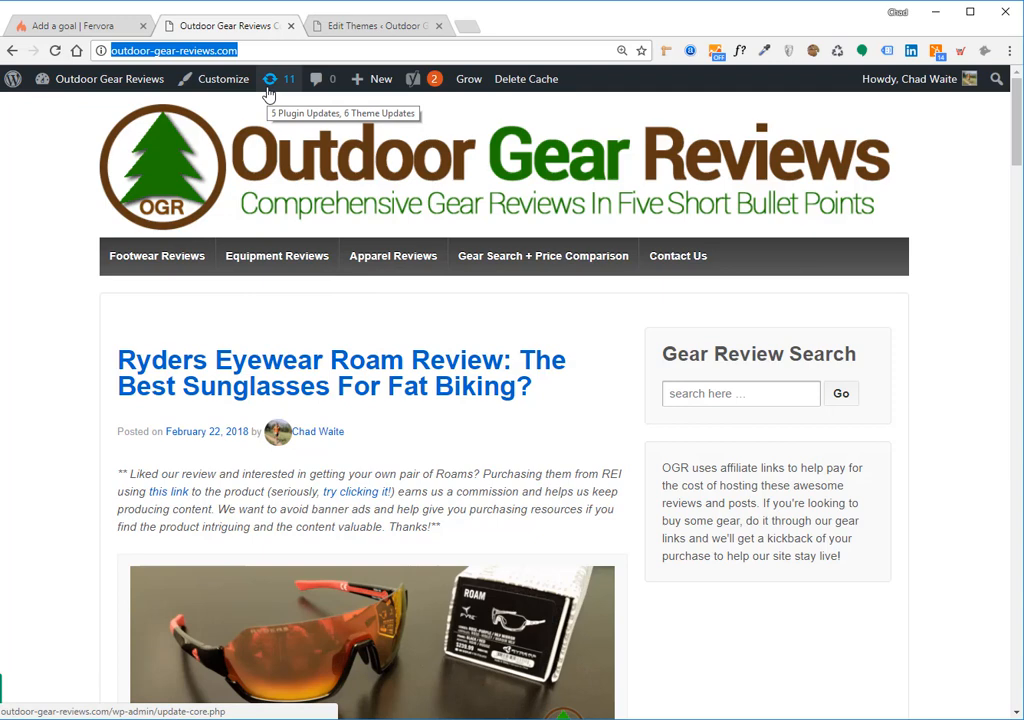
Copy the Ryders Eyewear Roam review's link address and return to the Fervora goal form
{"action": "right_click", "coordinate": [394, 360]}
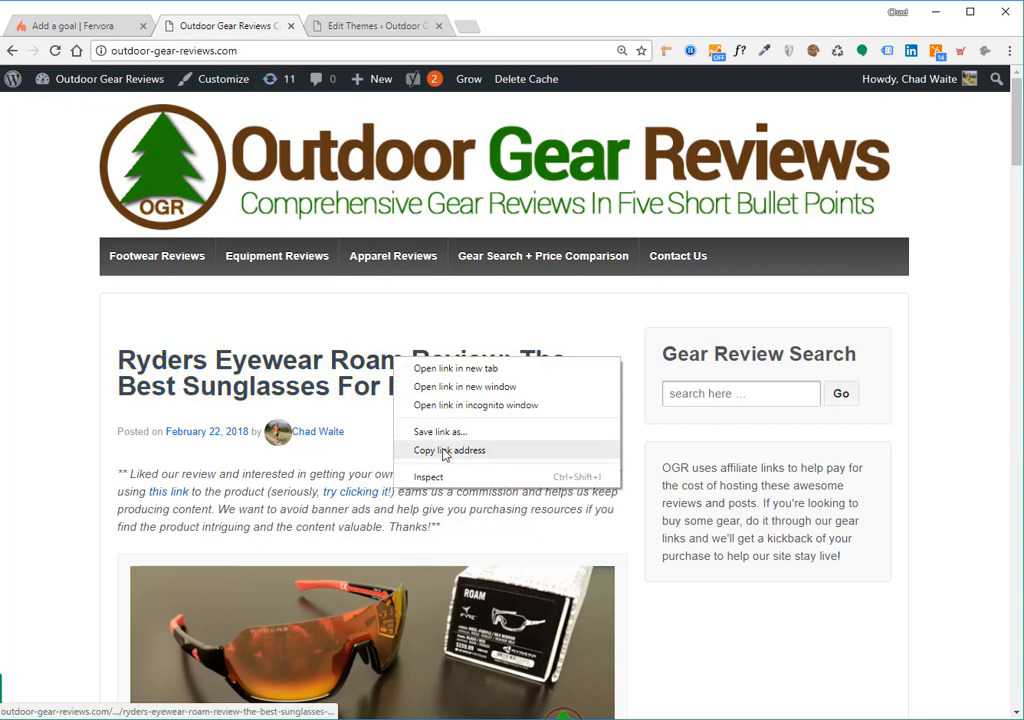
{"action": "left_click", "coordinate": [446, 451]}
{"action": "left_click", "coordinate": [92, 22]}
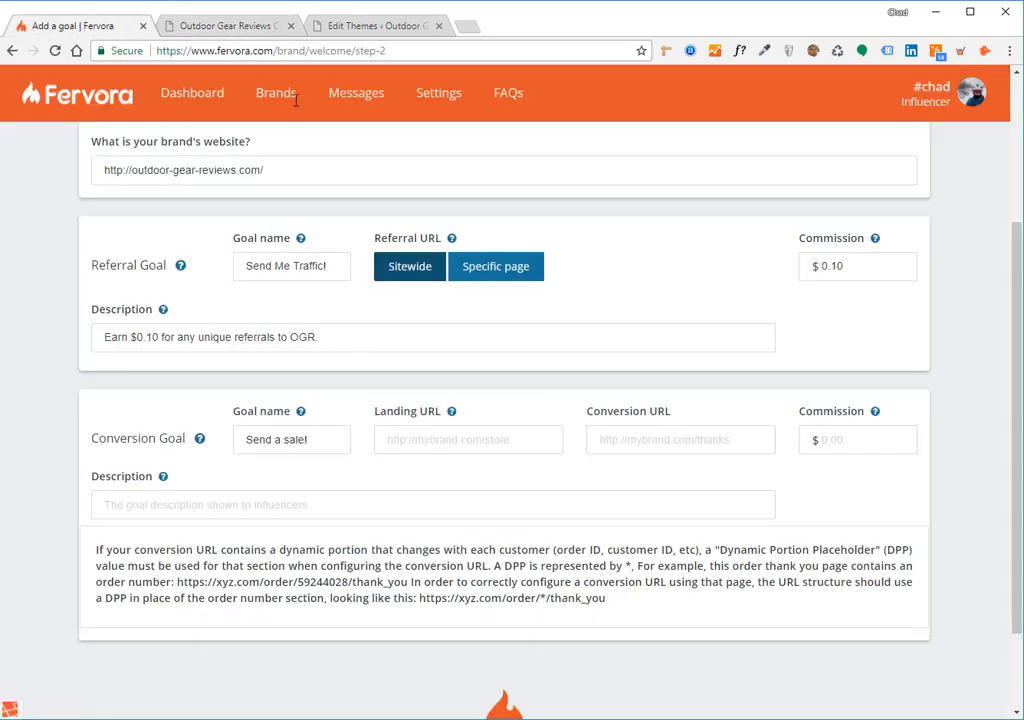
{"action": "left_click", "coordinate": [226, 28]}
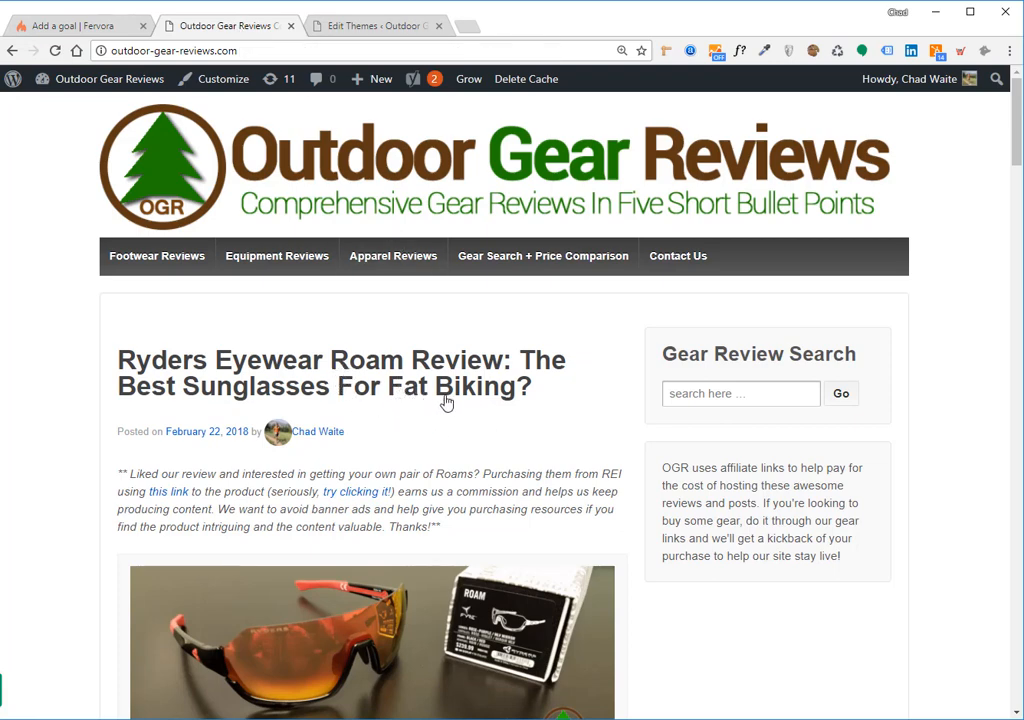
{"action": "left_click", "coordinate": [87, 25]}
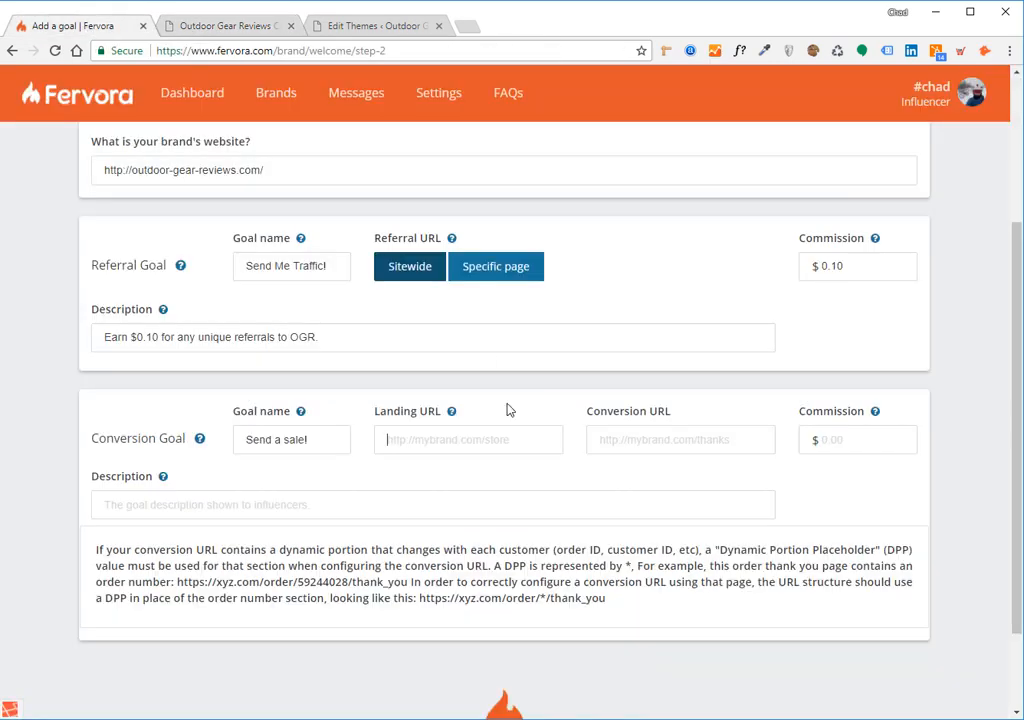
{"action": "left_click", "coordinate": [435, 437]}
{"action": "left_click", "coordinate": [617, 441]}
{"action": "left_click_drag", "start_coordinate": [264, 170], "coordinate": [86, 139]}
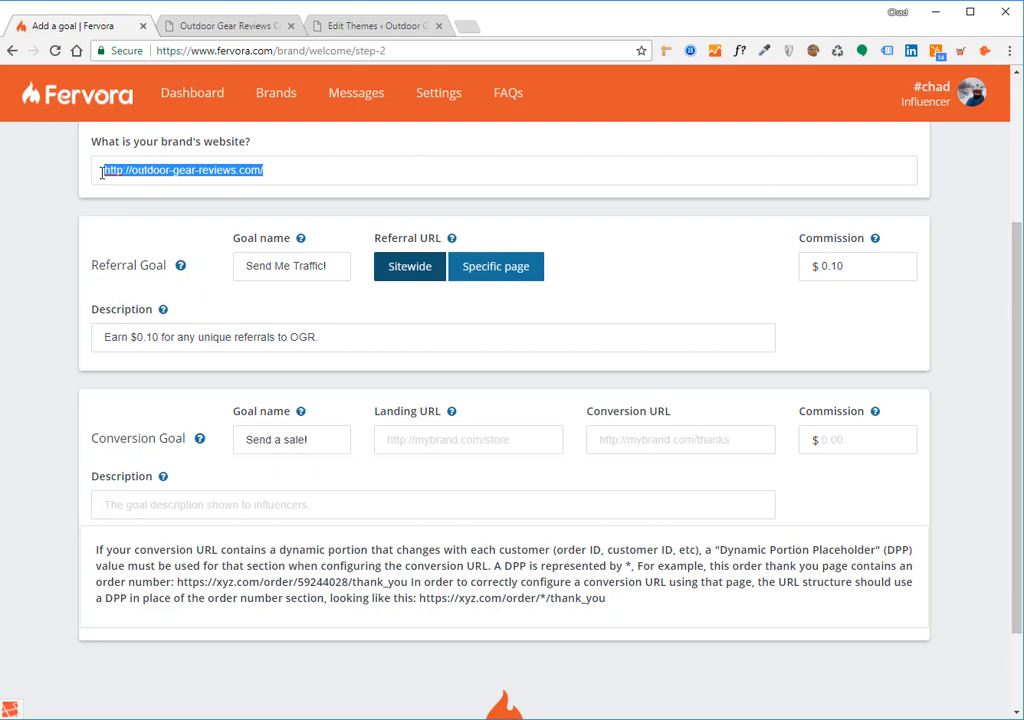
{"action": "left_click", "coordinate": [678, 444]}
{"action": "key", "text": "ctrl+v"}
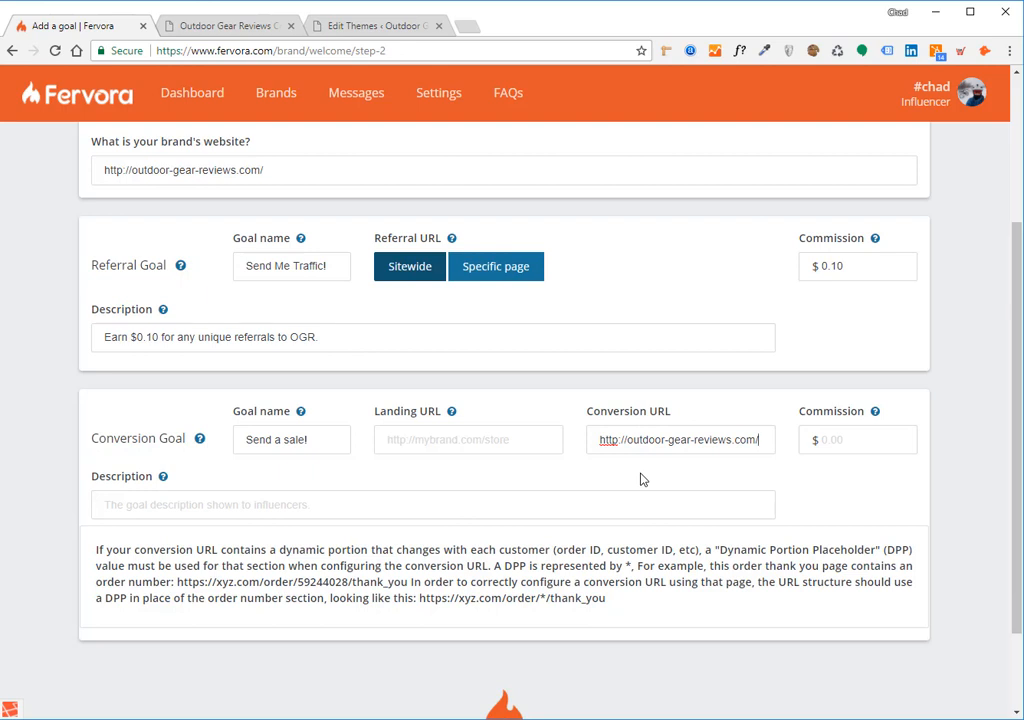
{"action": "type", "text": "che"}
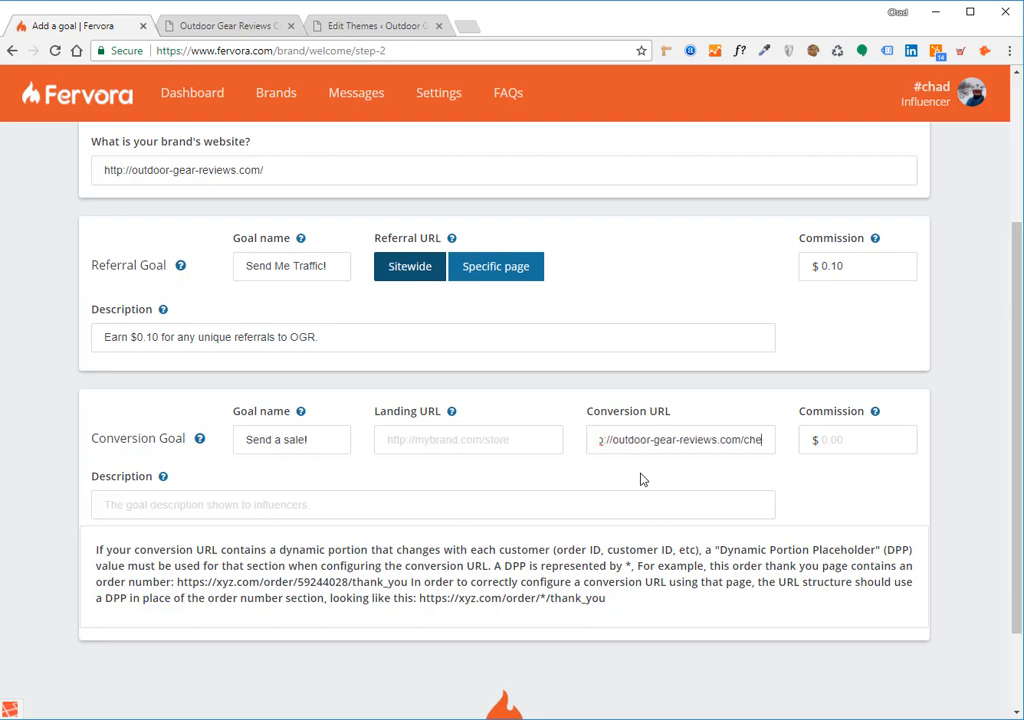
{"action": "type", "text": "ckout/th"}
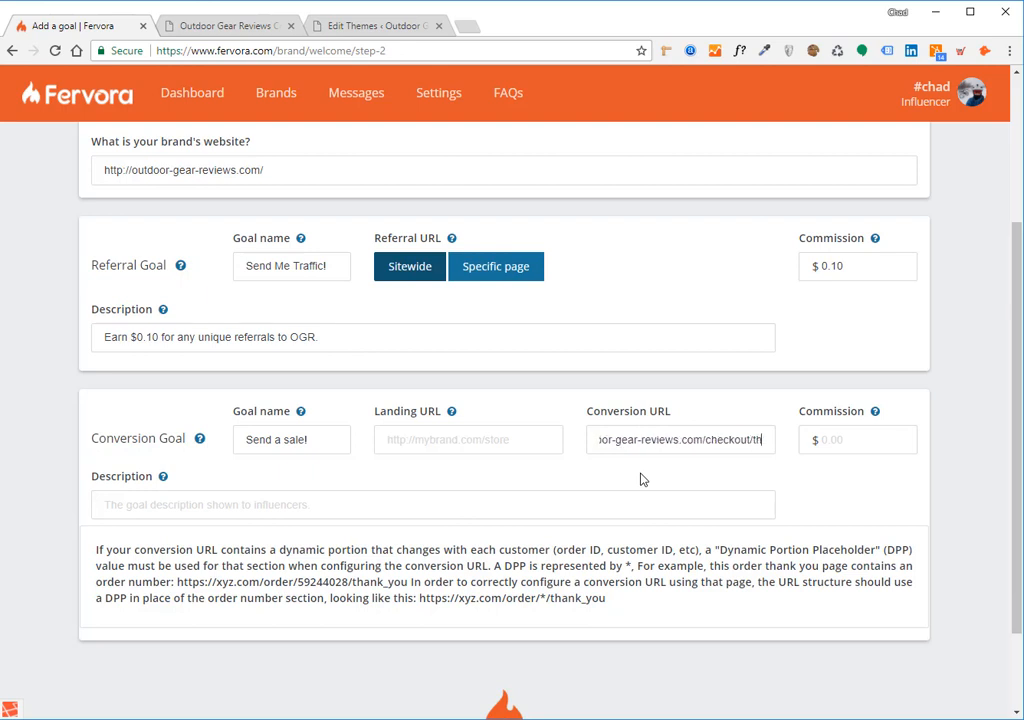
{"action": "type", "text": "ank_you/"}
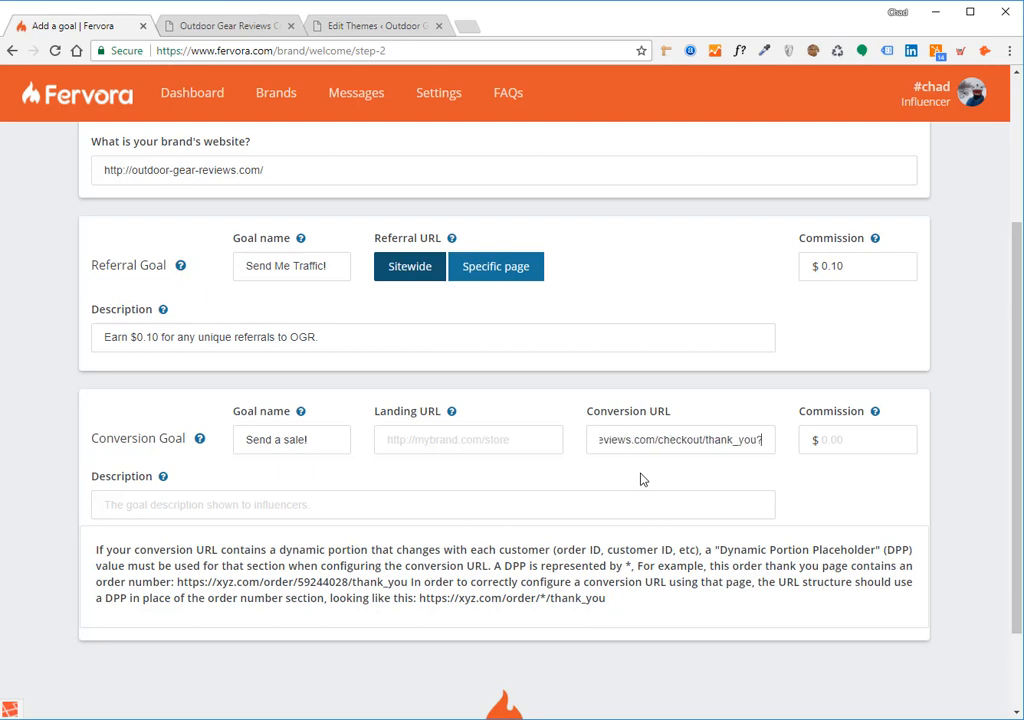
{"action": "key", "text": "BackSpace"}
{"action": "type", "text": "/"}
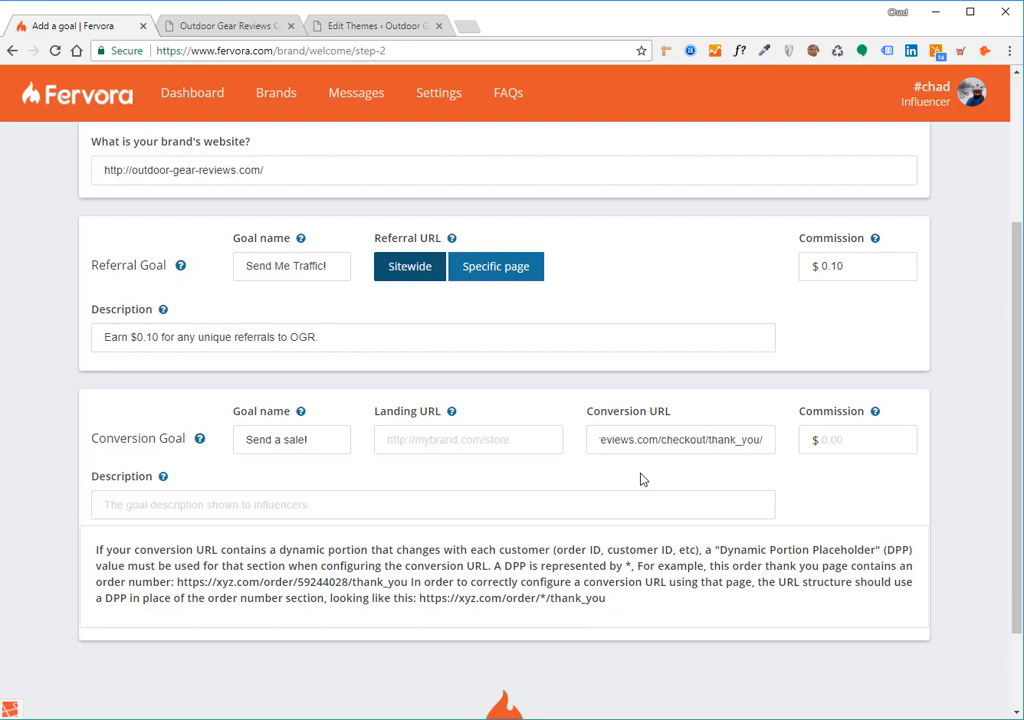
{"action": "type", "text": "12345"}
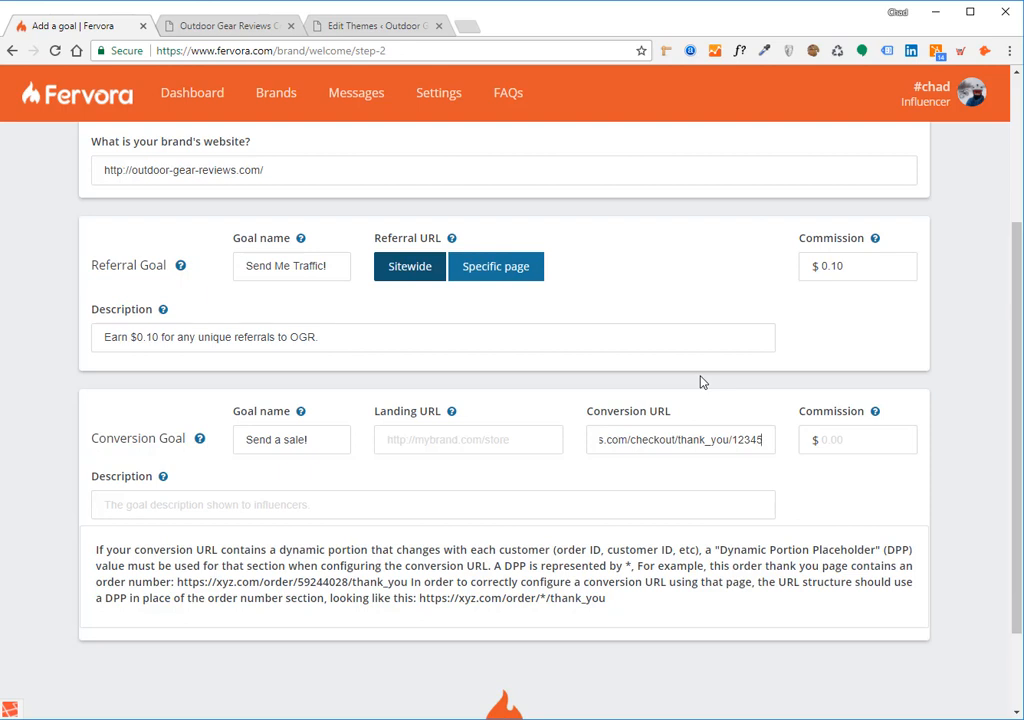
{"action": "left_click", "coordinate": [430, 437]}
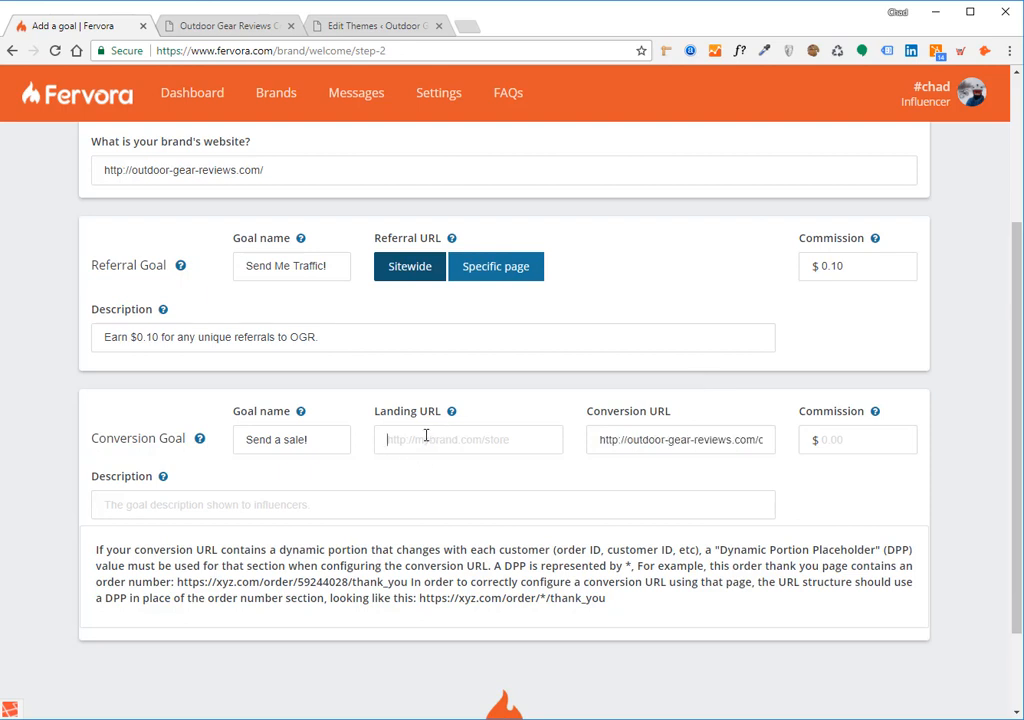
{"action": "scroll", "coordinate": [290, 307], "scroll_direction": "up", "scroll_amount": 1}
{"action": "left_click", "coordinate": [267, 246]}
{"action": "key", "text": "ctrl+a"}
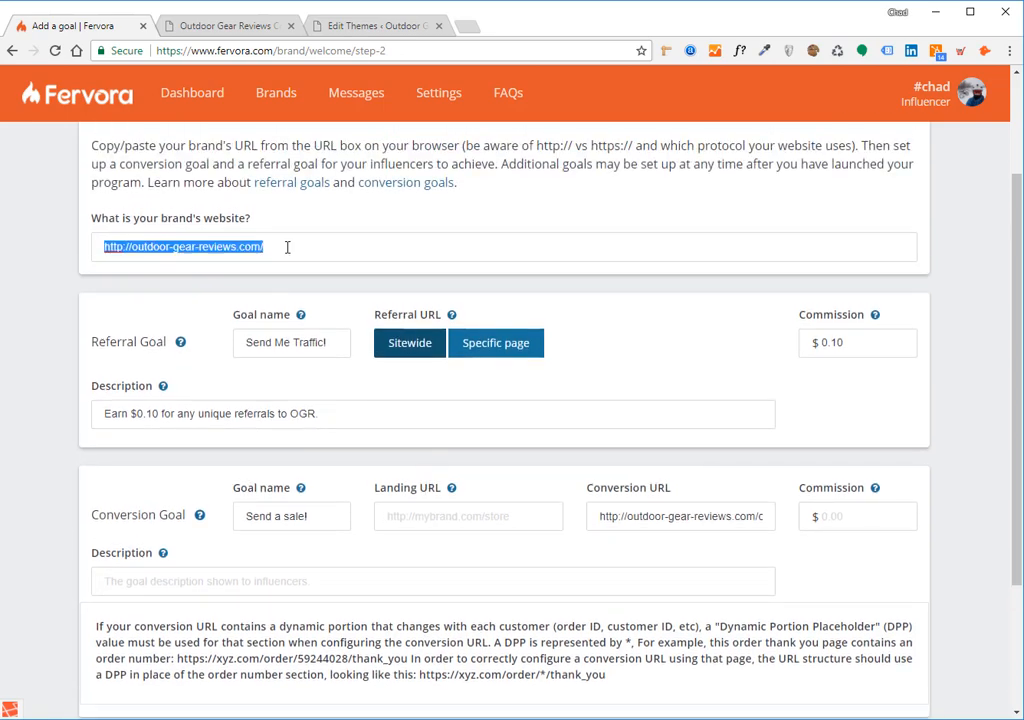
{"action": "scroll", "coordinate": [362, 360], "scroll_direction": "down", "scroll_amount": 2}
{"action": "left_click", "coordinate": [398, 362]}
{"action": "key", "text": "ctrl+v"}
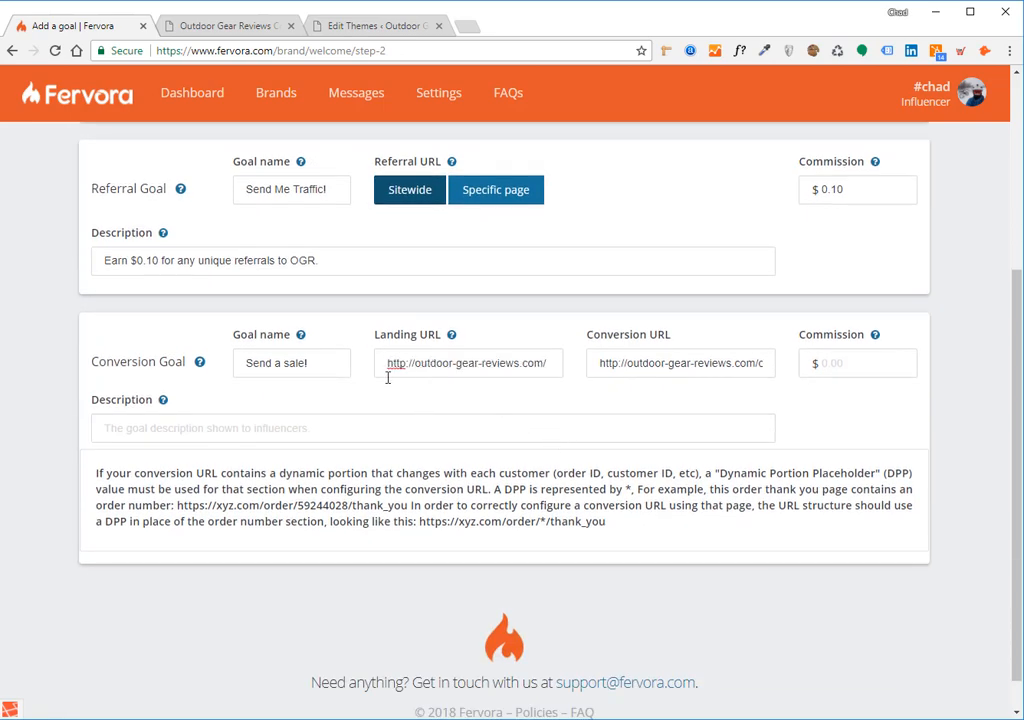
{"action": "left_click", "coordinate": [673, 363]}
{"action": "key", "text": "End"}
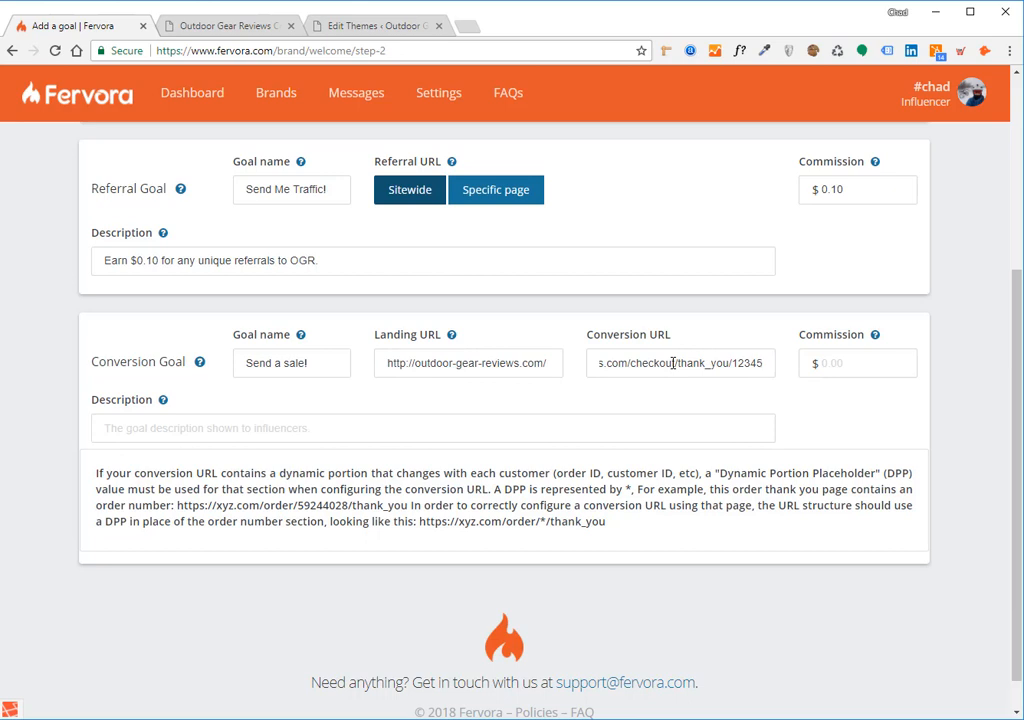
Edit the order number at the end of the Conversion URL, replacing the selected digits with *
{"action": "key", "text": "ctrl+shift+Left"}
{"action": "key", "text": "Right"}
{"action": "key", "text": "BackSpace"}
{"action": "type", "text": "7"}
{"action": "key", "text": "BackSpace"}
{"action": "type", "text": "5"}
{"action": "left_click", "coordinate": [673, 363]}
{"action": "left_click_drag", "start_coordinate": [766, 362], "coordinate": [732, 363]}
{"action": "type", "text": "*"}
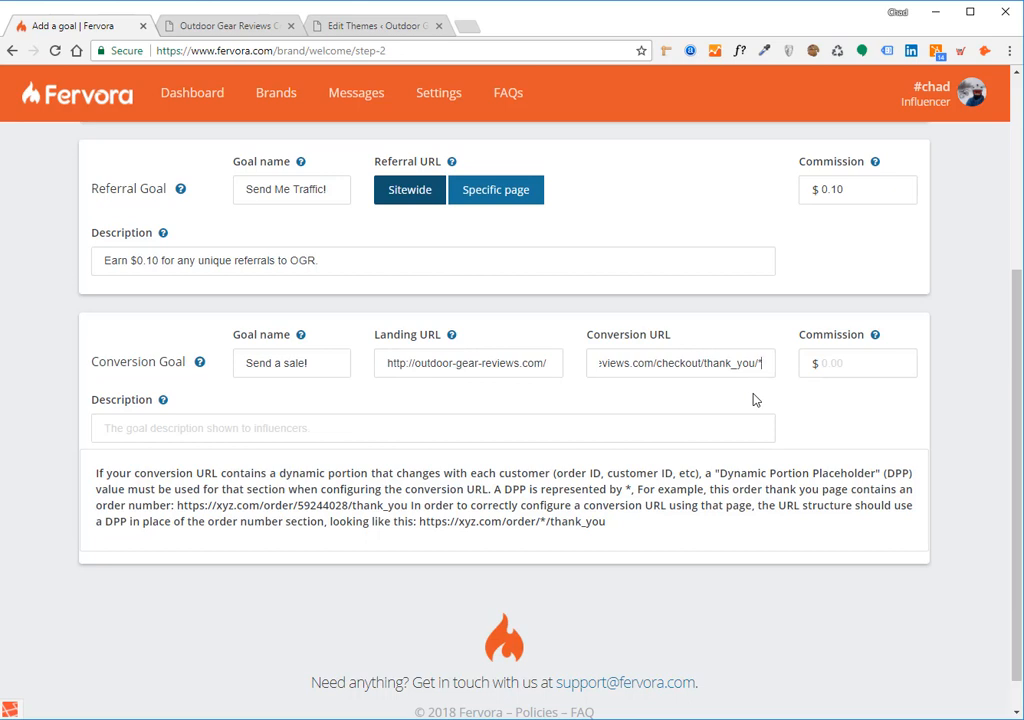
Fix the URL so the order number 12345 becomes *, ending checkout/*/thank_you
{"action": "key", "text": "ctrl+Left"}
{"action": "key", "text": "End"}
{"action": "key", "text": "BackSpace"}
{"action": "key", "text": "ctrl+Left"}
{"action": "type", "text": "12345/"}
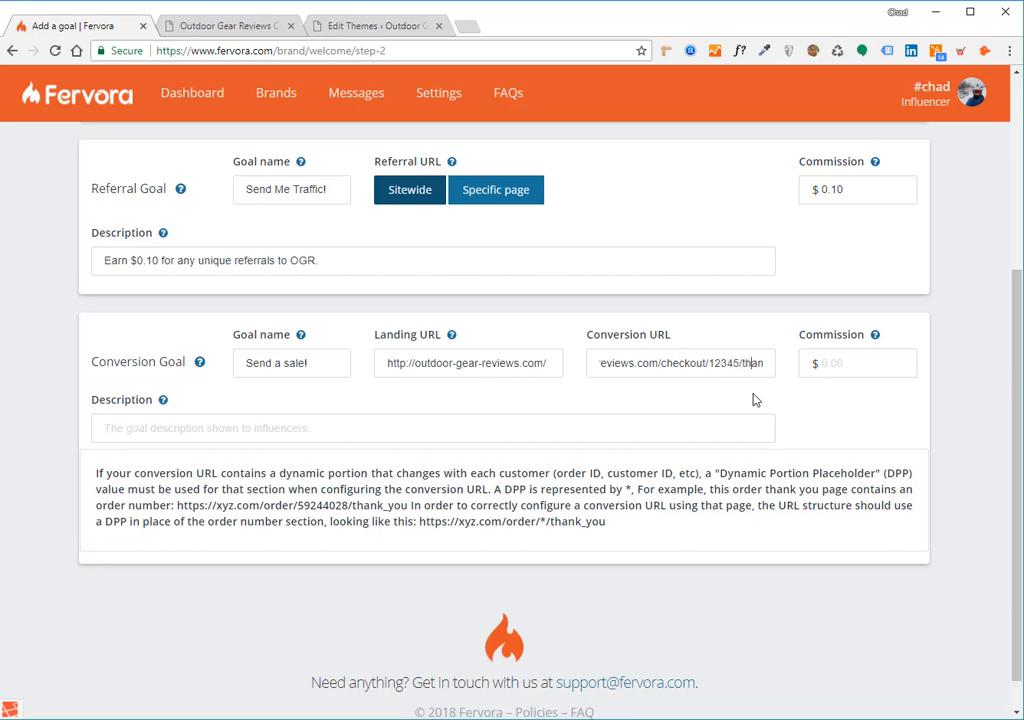
{"action": "key", "text": "Right"}
{"action": "key", "text": "Right"}
{"action": "key", "text": "Right"}
{"action": "key", "text": "Right"}
{"action": "key", "text": "Right"}
{"action": "key", "text": "Right"}
{"action": "key", "text": "Right"}
{"action": "key", "text": "Right"}
{"action": "key", "text": "Right"}
{"action": "key", "text": "Left"}
{"action": "key", "text": "Left"}
{"action": "key", "text": "Left"}
{"action": "key", "text": "Left"}
{"action": "key", "text": "Left"}
{"action": "key", "text": "Left"}
{"action": "key", "text": "Left"}
{"action": "key", "text": "Left"}
{"action": "key", "text": "Left"}
{"action": "key", "text": "Left"}
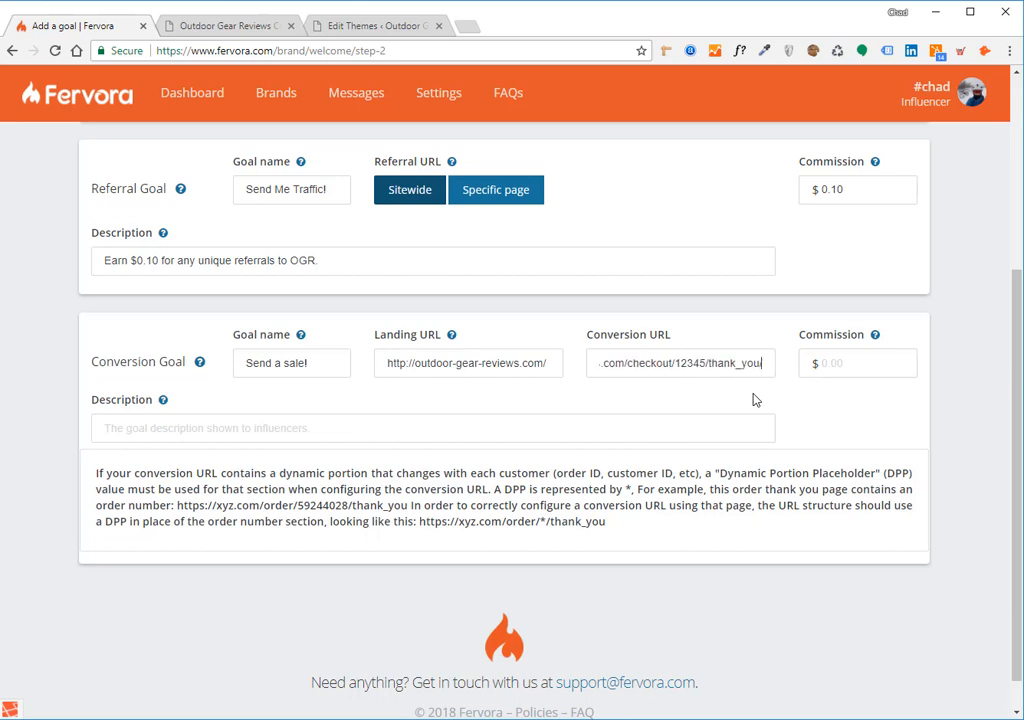
{"action": "key", "text": "BackSpace"}
{"action": "key", "text": "BackSpace"}
{"action": "key", "text": "BackSpace"}
{"action": "key", "text": "BackSpace"}
{"action": "key", "text": "BackSpace"}
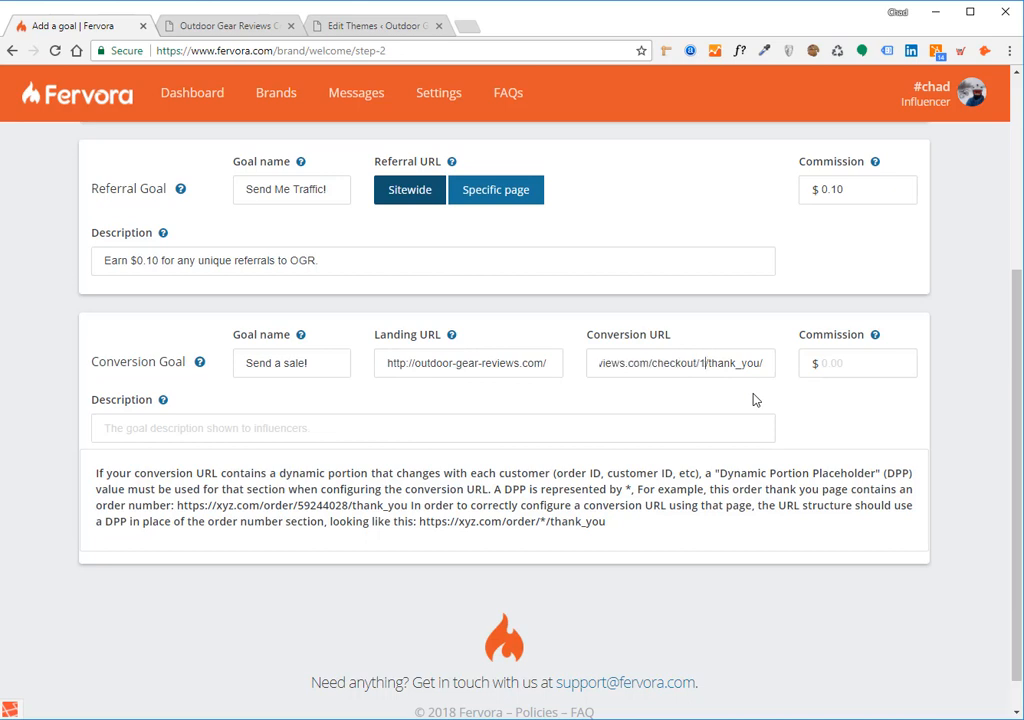
{"action": "type", "text": "*"}
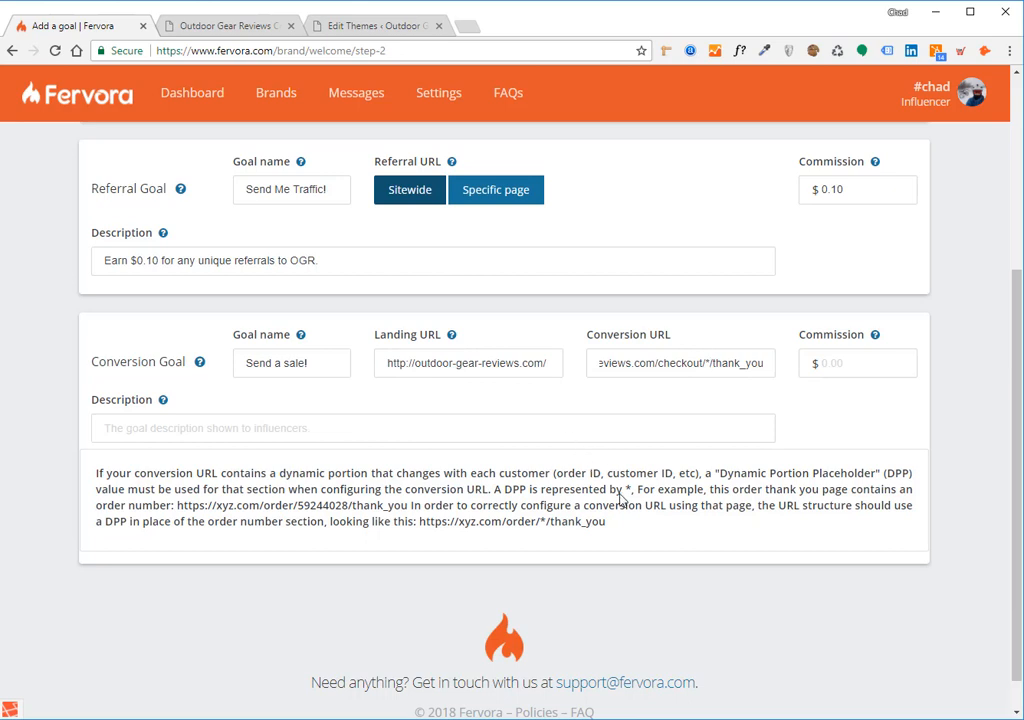
{"action": "left_click_drag", "start_coordinate": [610, 521], "coordinate": [93, 474]}
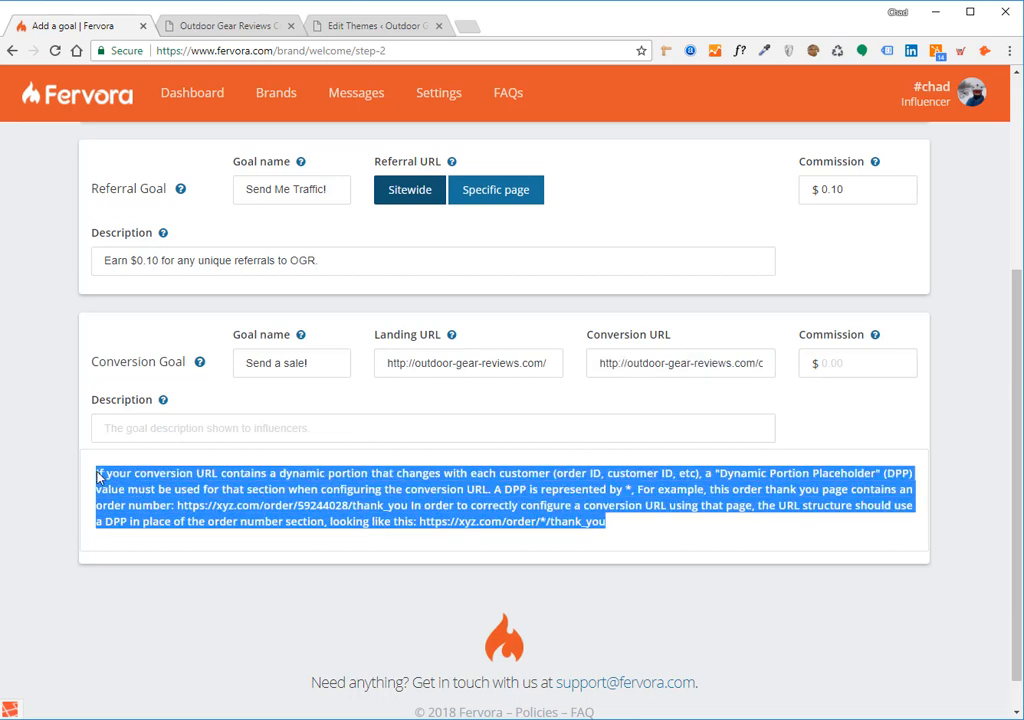
Give the conversion goal a 5.00 commission and the description 'Earn $5 for each sale you send over!'
{"action": "left_click", "coordinate": [642, 404]}
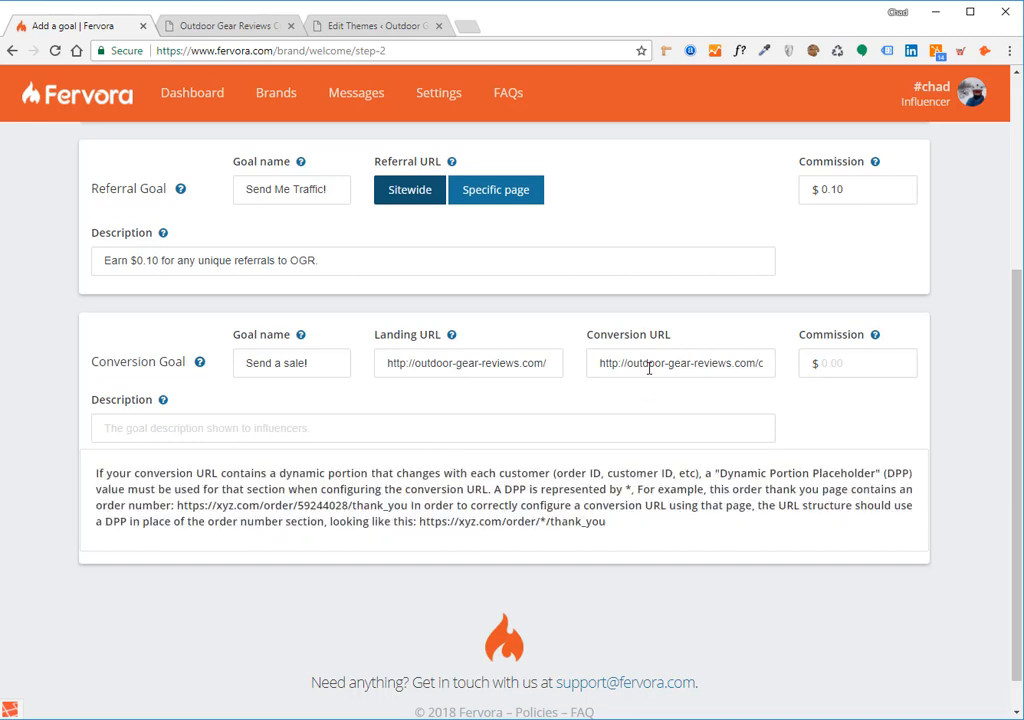
{"action": "left_click", "coordinate": [648, 363]}
{"action": "left_click", "coordinate": [880, 367]}
{"action": "type", "text": "5.00"}
{"action": "left_click", "coordinate": [510, 425]}
{"action": "type", "text": "Earn "}
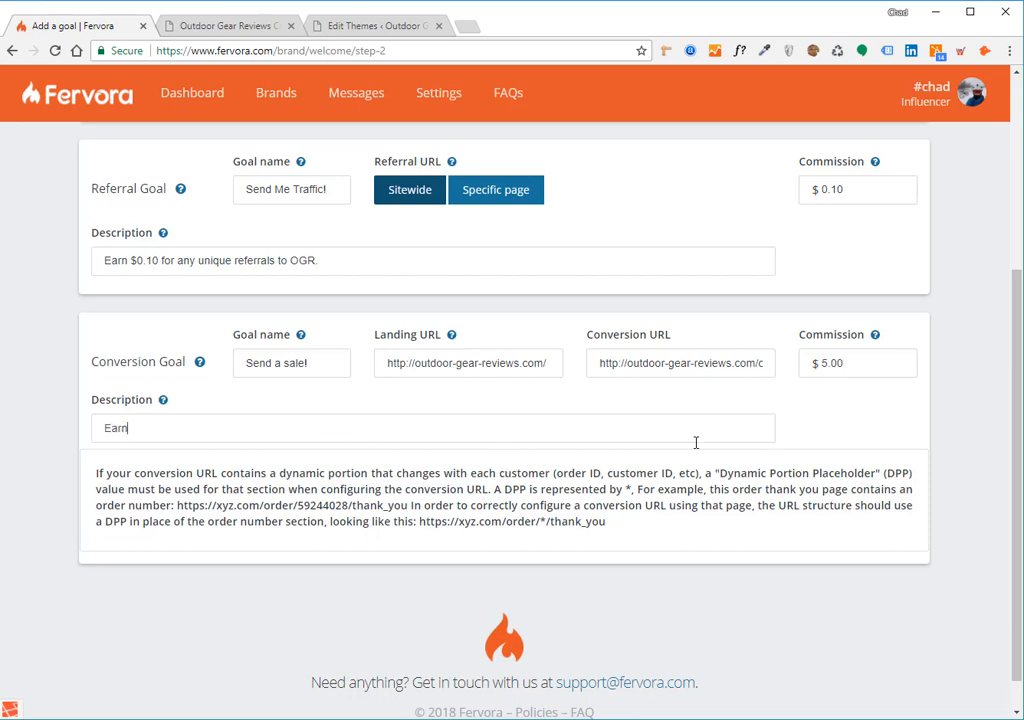
{"action": "type", "text": "$5 for each sale you send over!"}
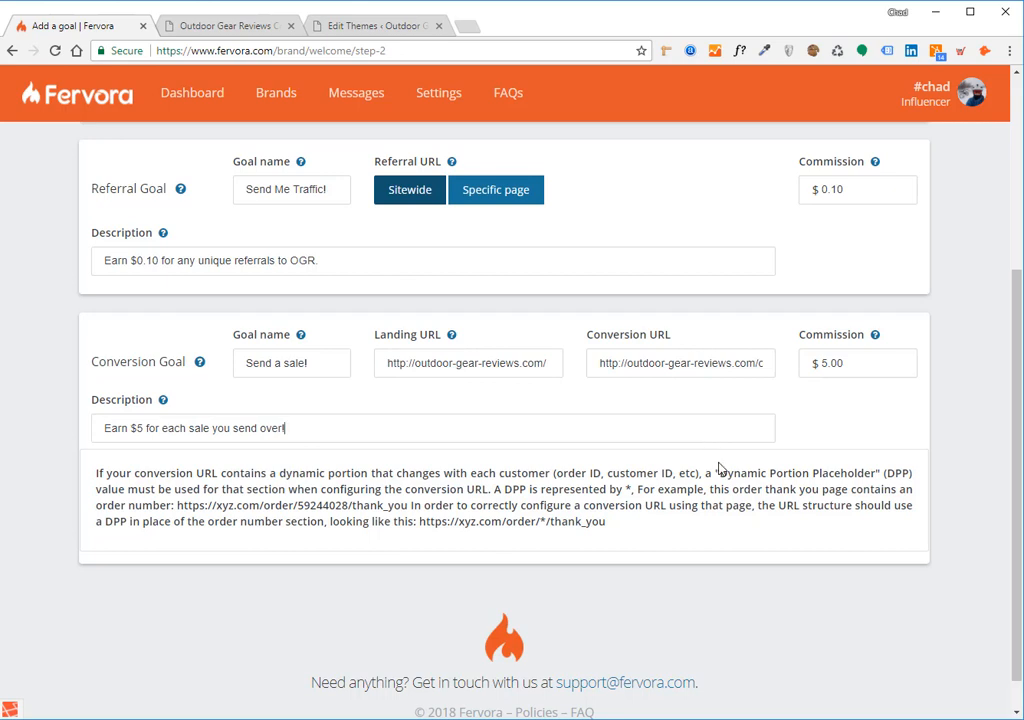
{"action": "scroll", "coordinate": [720, 468], "scroll_direction": "up", "scroll_amount": 1}
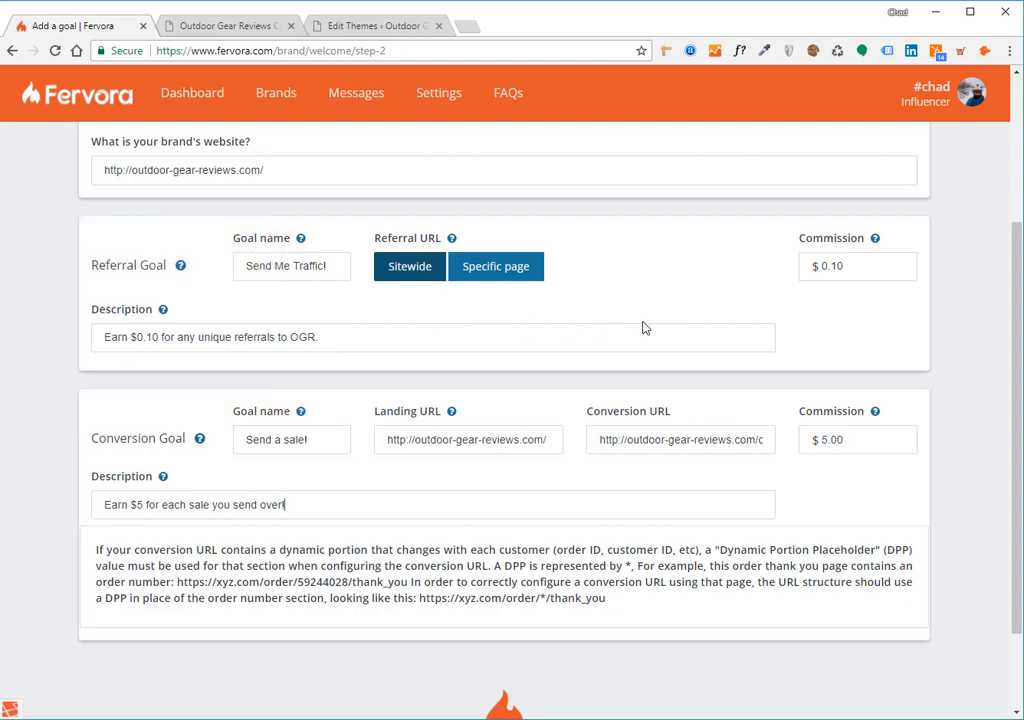
{"action": "scroll", "coordinate": [643, 328], "scroll_direction": "up", "scroll_amount": 3}
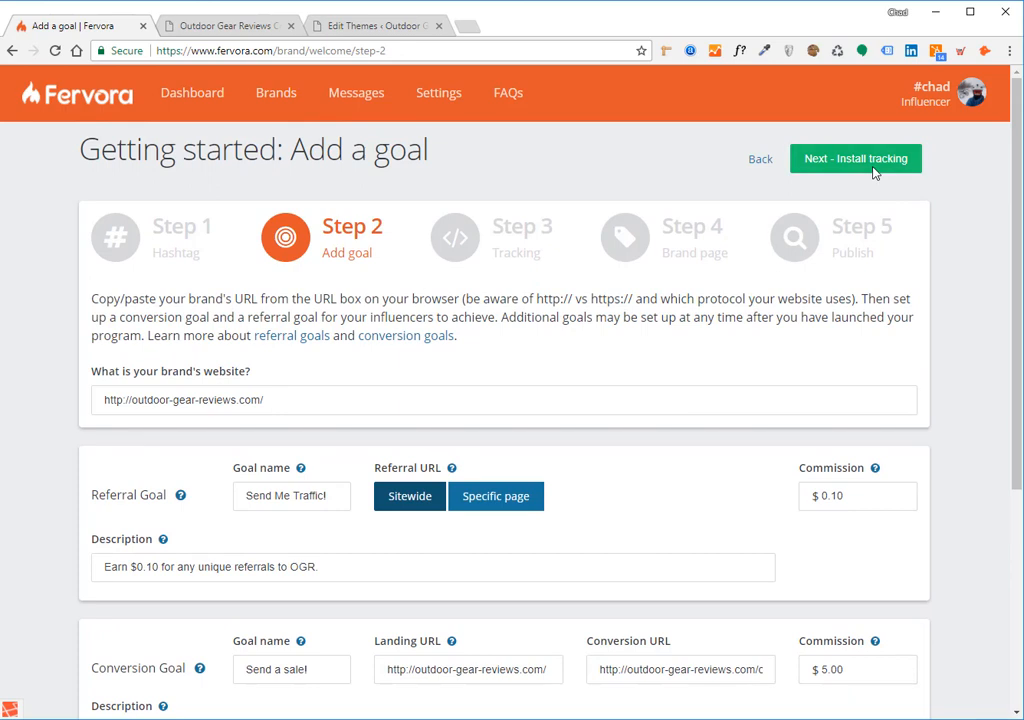
Advance to Step 3, Install tracking, and copy the site tracking script line
{"action": "left_click", "coordinate": [871, 173]}
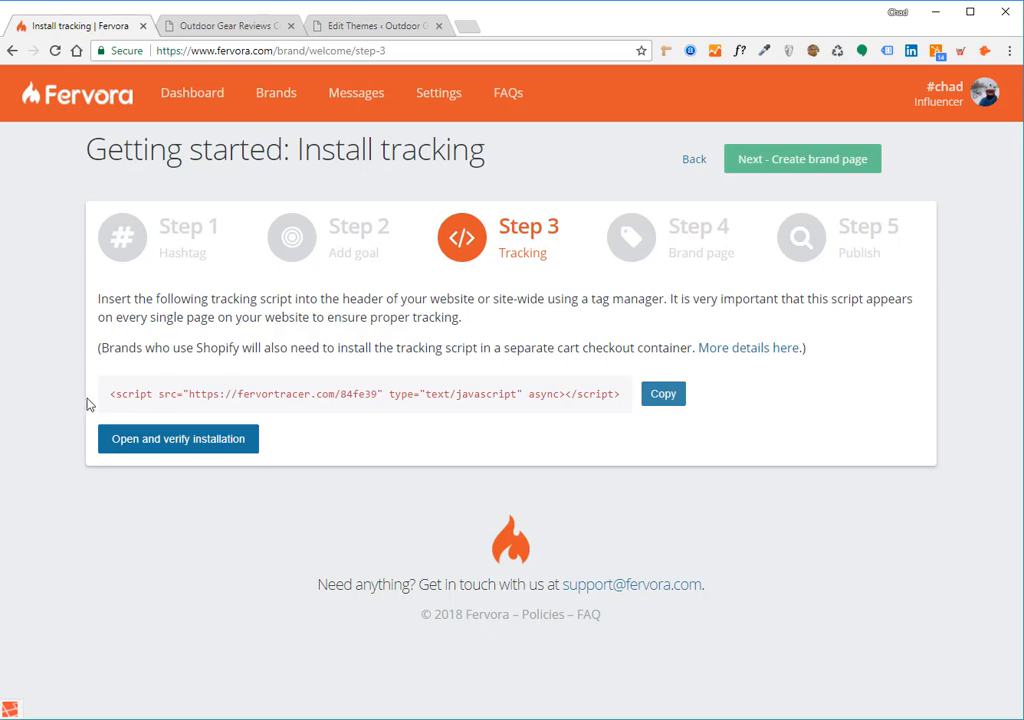
{"action": "left_click_drag", "start_coordinate": [109, 394], "coordinate": [613, 426]}
{"action": "left_click", "coordinate": [602, 415]}
{"action": "left_click_drag", "start_coordinate": [630, 397], "coordinate": [105, 405]}
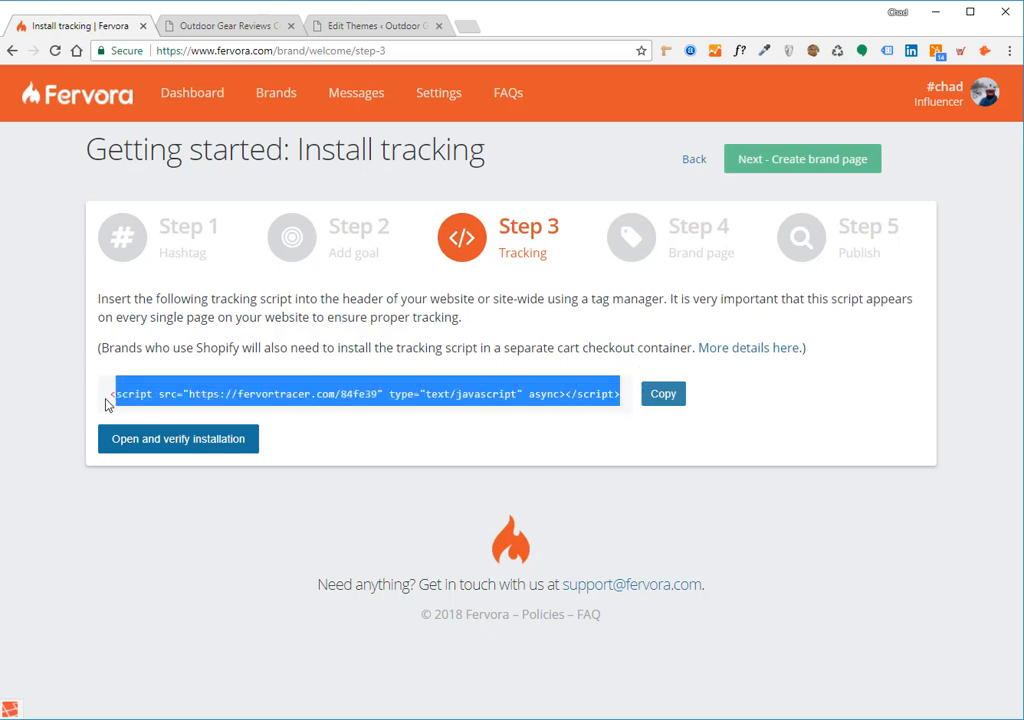
{"action": "left_click", "coordinate": [627, 404]}
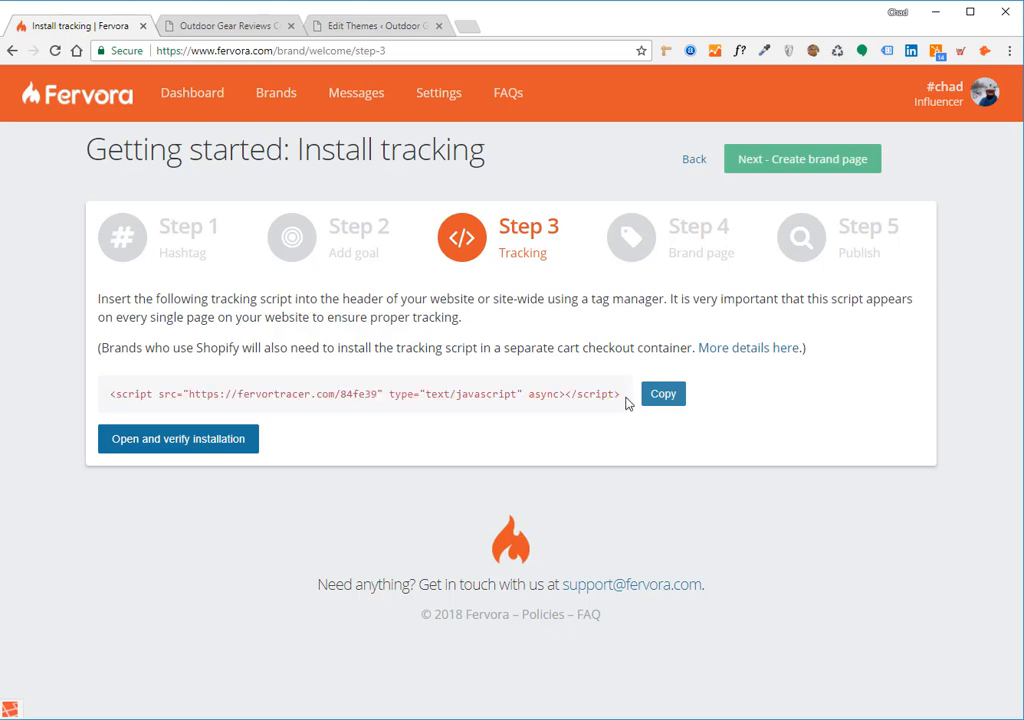
{"action": "left_click", "coordinate": [655, 398]}
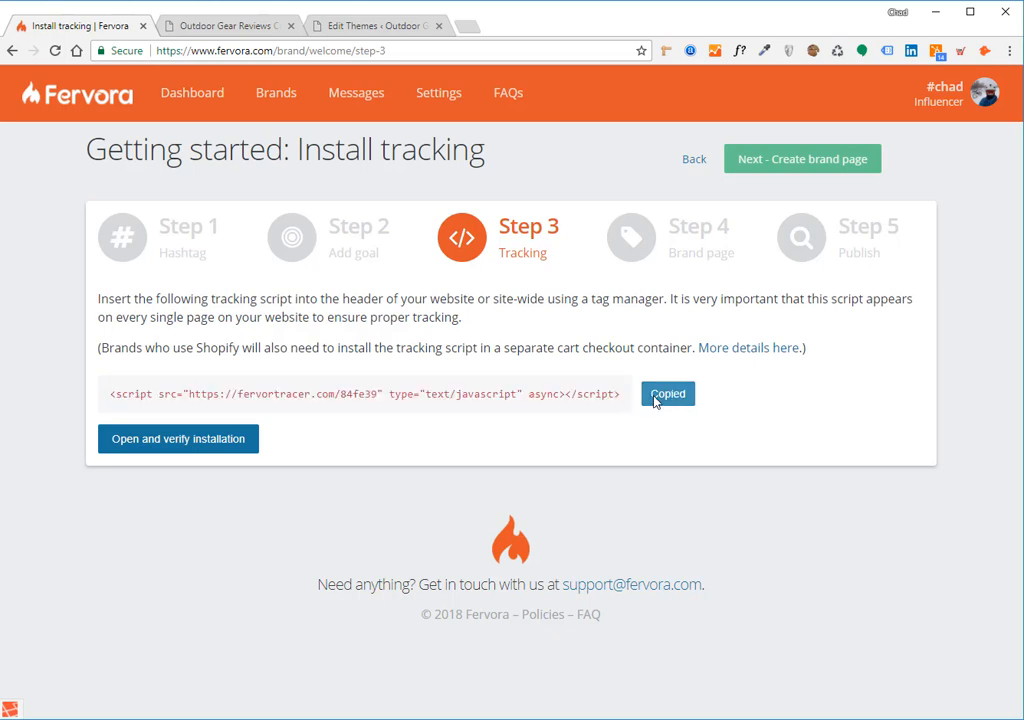
Paste the Fervora tracking script into WordPress header.php on empty line 56 between the Fervora comments
{"action": "left_click", "coordinate": [270, 28]}
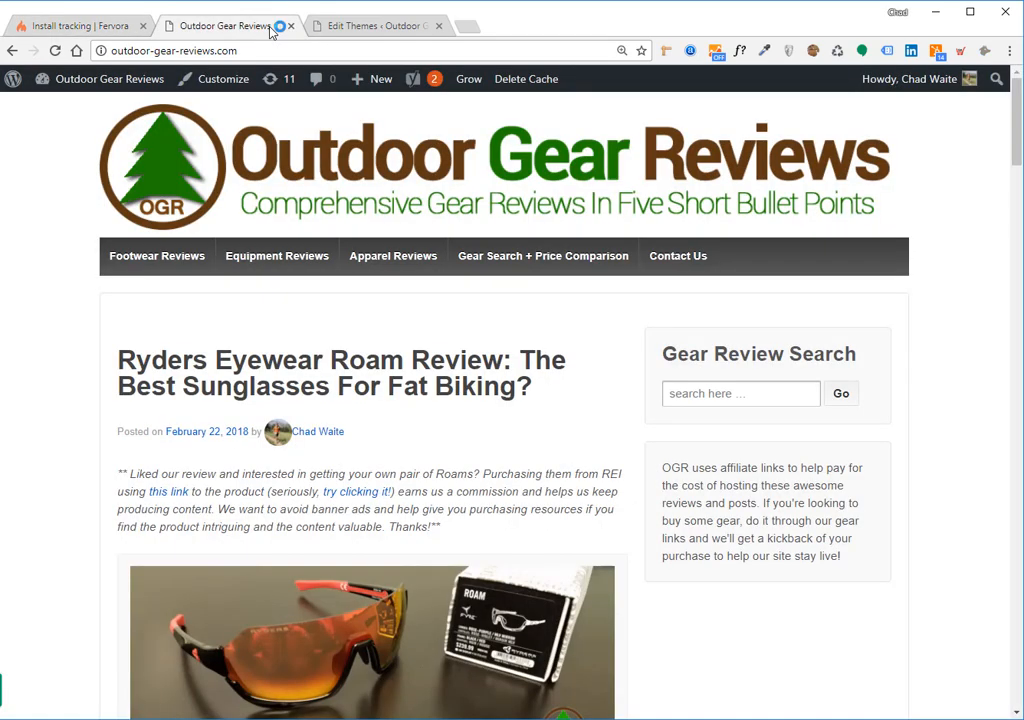
{"action": "left_click", "coordinate": [392, 30]}
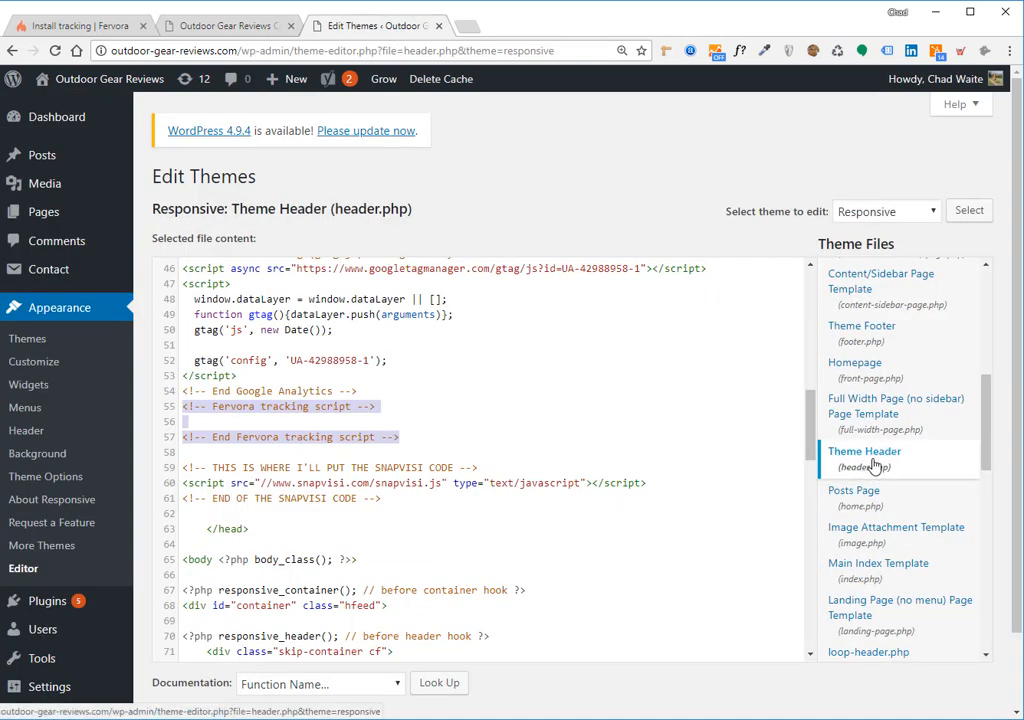
{"action": "left_click", "coordinate": [335, 421]}
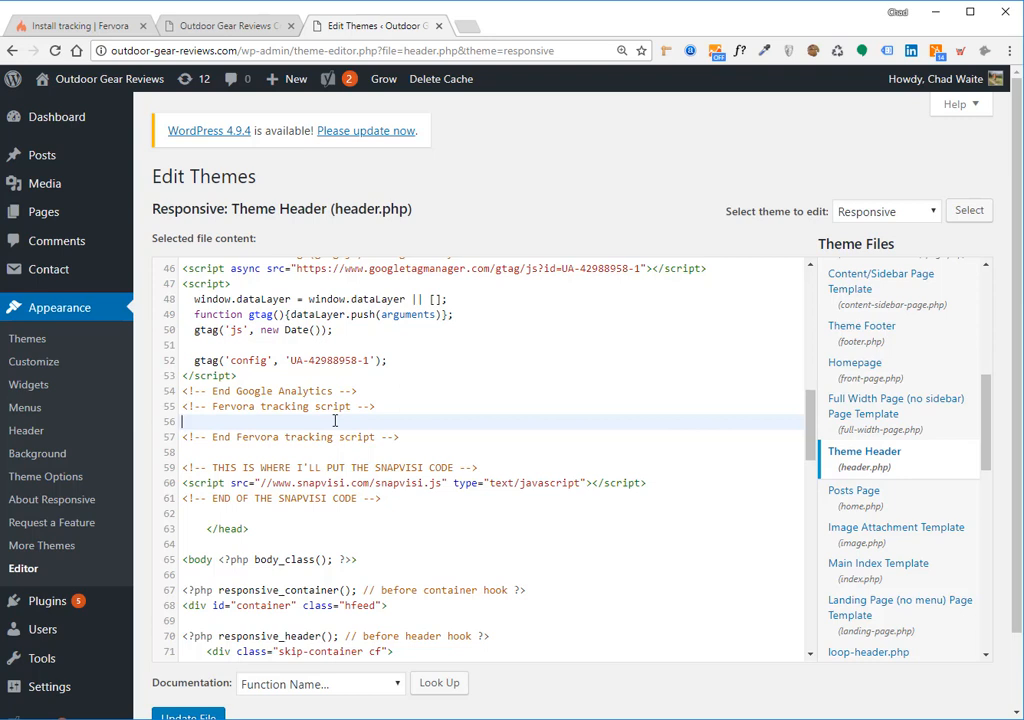
{"action": "left_click_drag", "start_coordinate": [405, 437], "coordinate": [183, 410]}
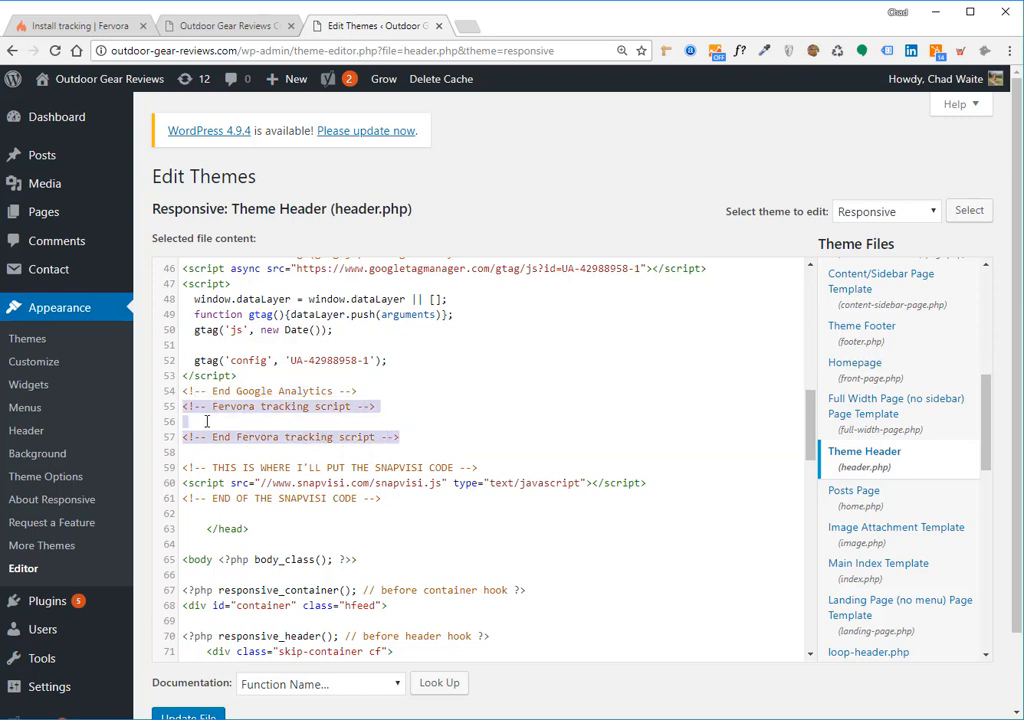
{"action": "left_click", "coordinate": [208, 422]}
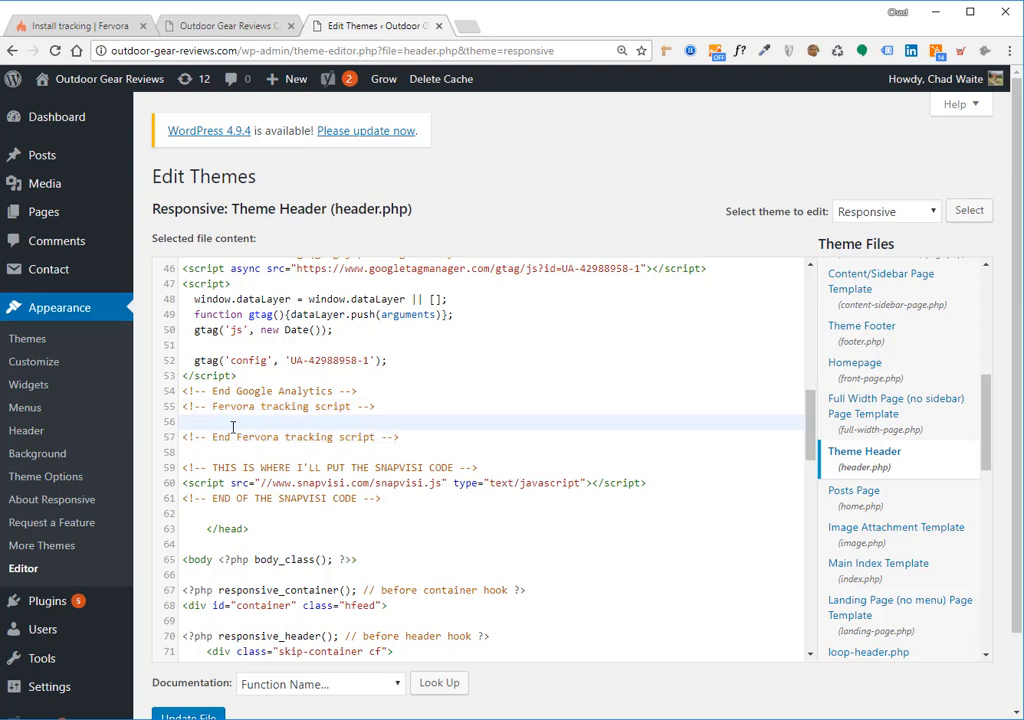
{"action": "left_click_drag", "start_coordinate": [399, 437], "coordinate": [188, 414]}
{"action": "left_click", "coordinate": [205, 424]}
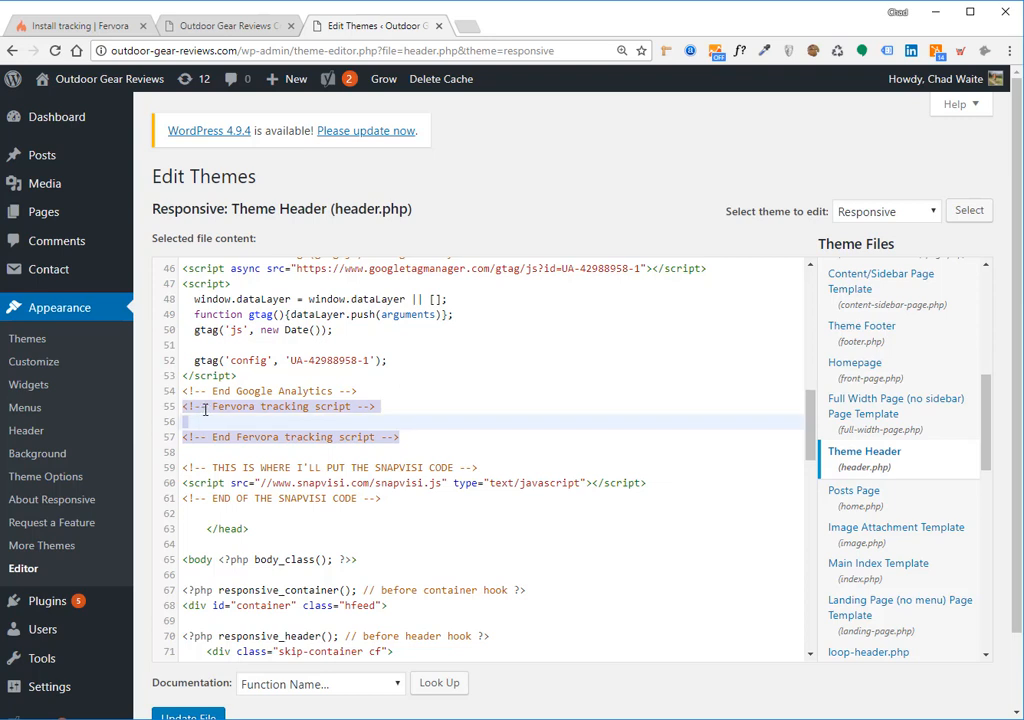
{"action": "key", "text": "ctrl+v"}
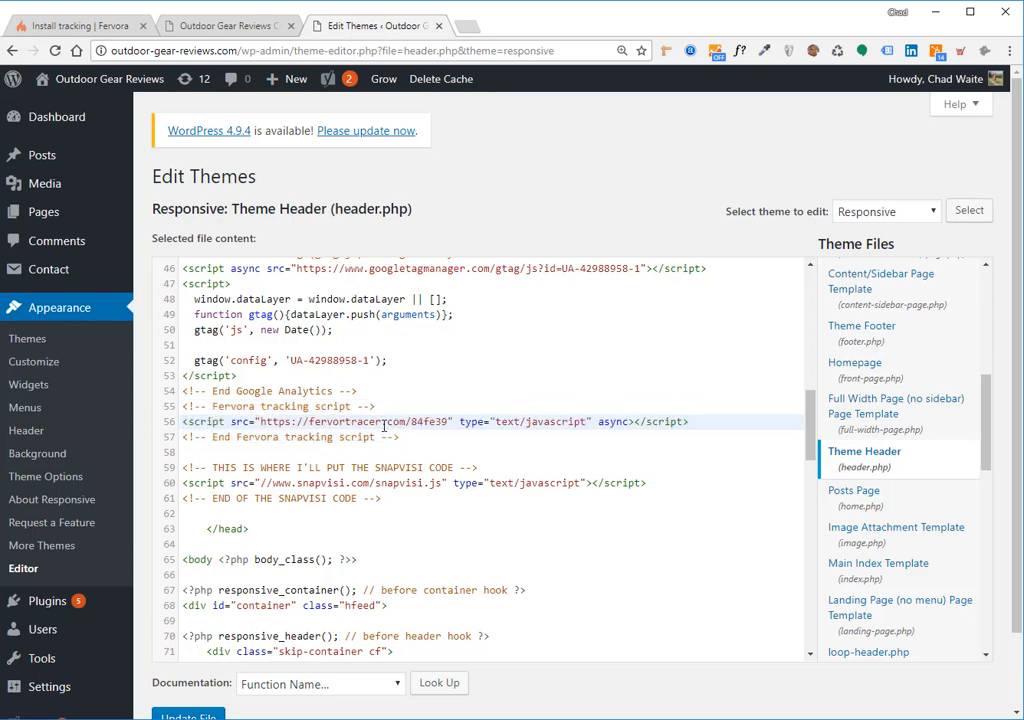
Save header.php with Update File and return to the Fervora tracking step
{"action": "scroll", "coordinate": [400, 356], "scroll_direction": "down", "scroll_amount": 1}
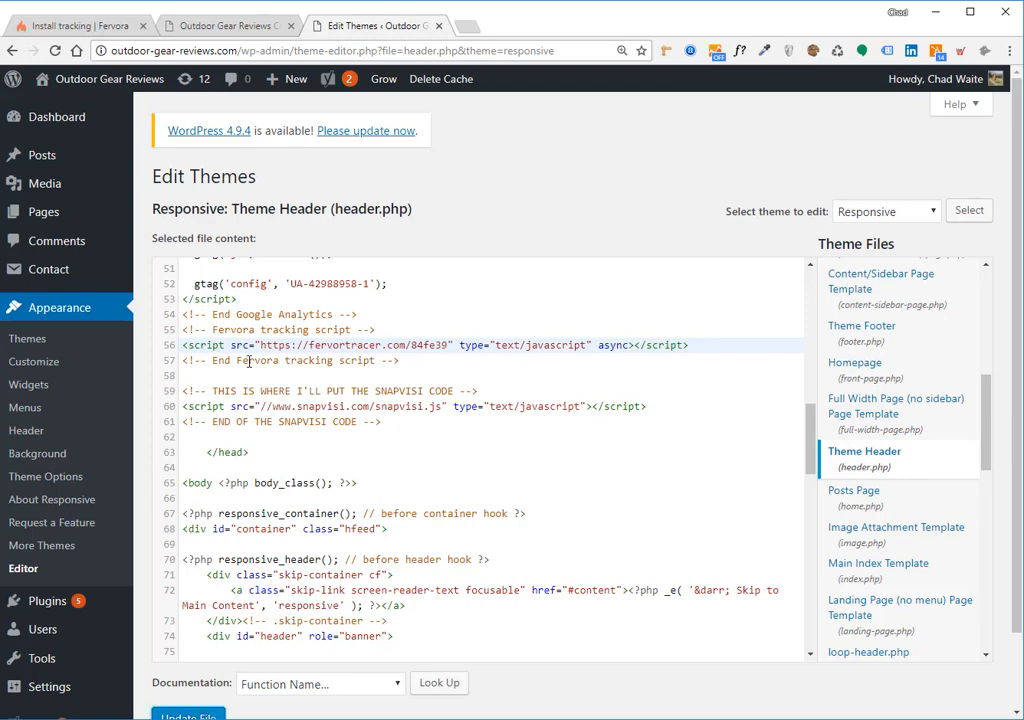
{"action": "scroll", "coordinate": [420, 300], "scroll_direction": "down", "scroll_amount": 3}
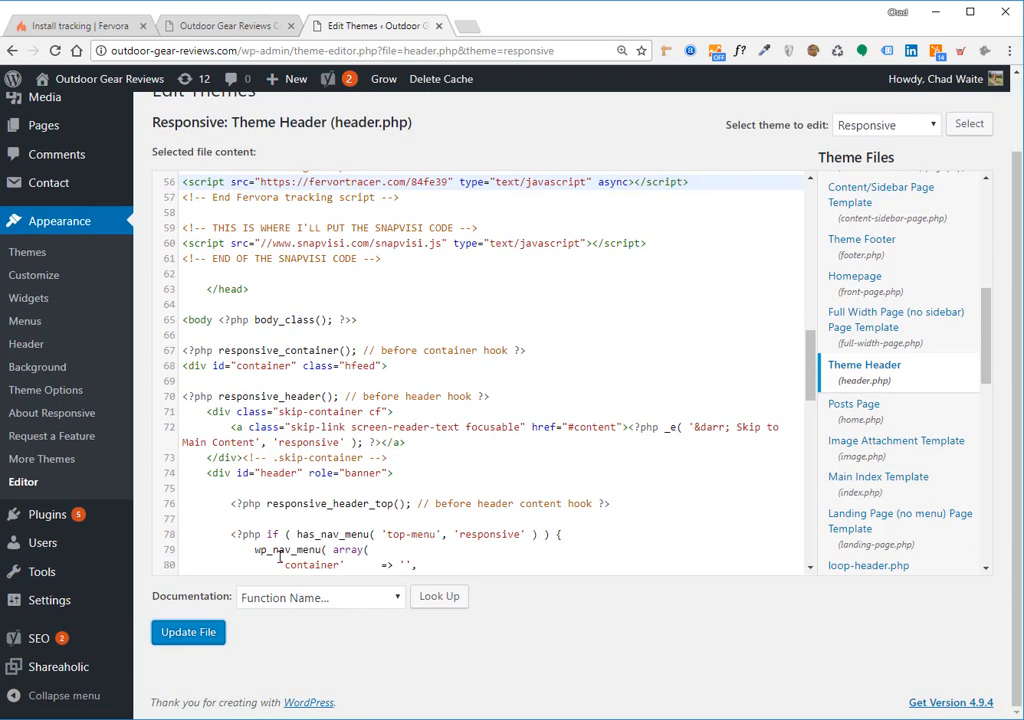
{"action": "left_click", "coordinate": [197, 634]}
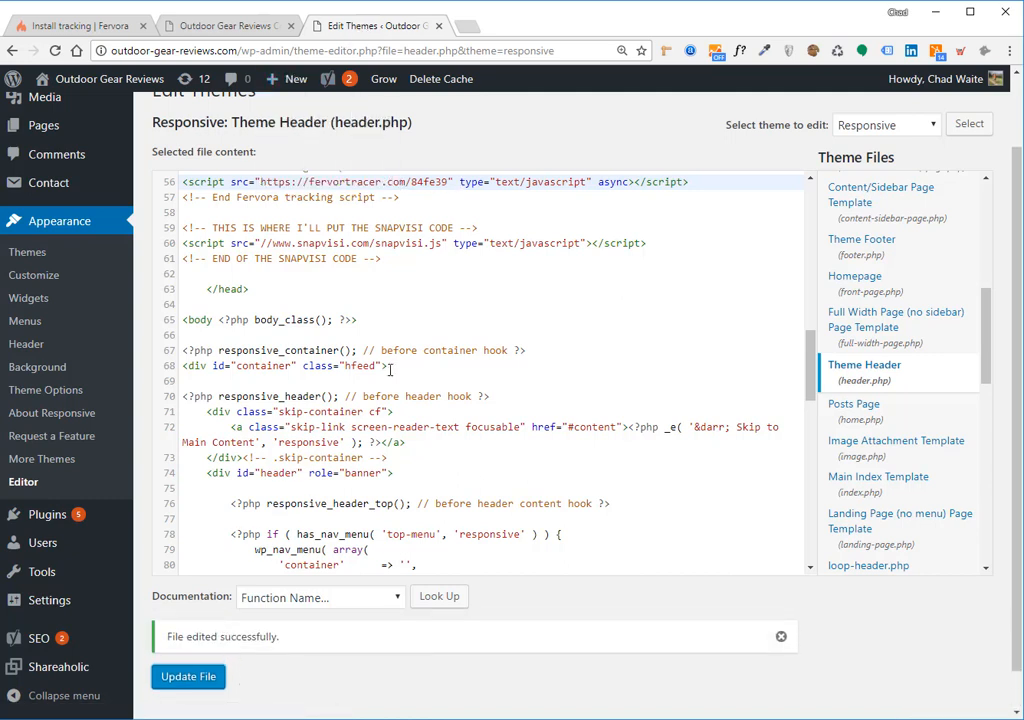
{"action": "left_click_drag", "start_coordinate": [281, 637], "coordinate": [170, 636]}
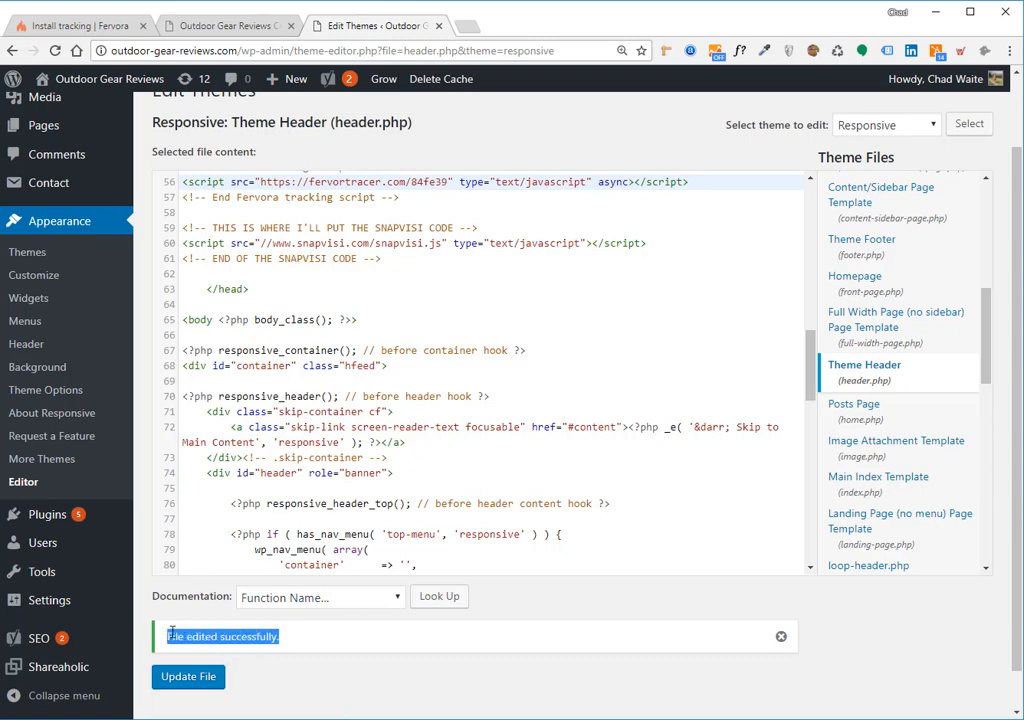
{"action": "left_click", "coordinate": [91, 25]}
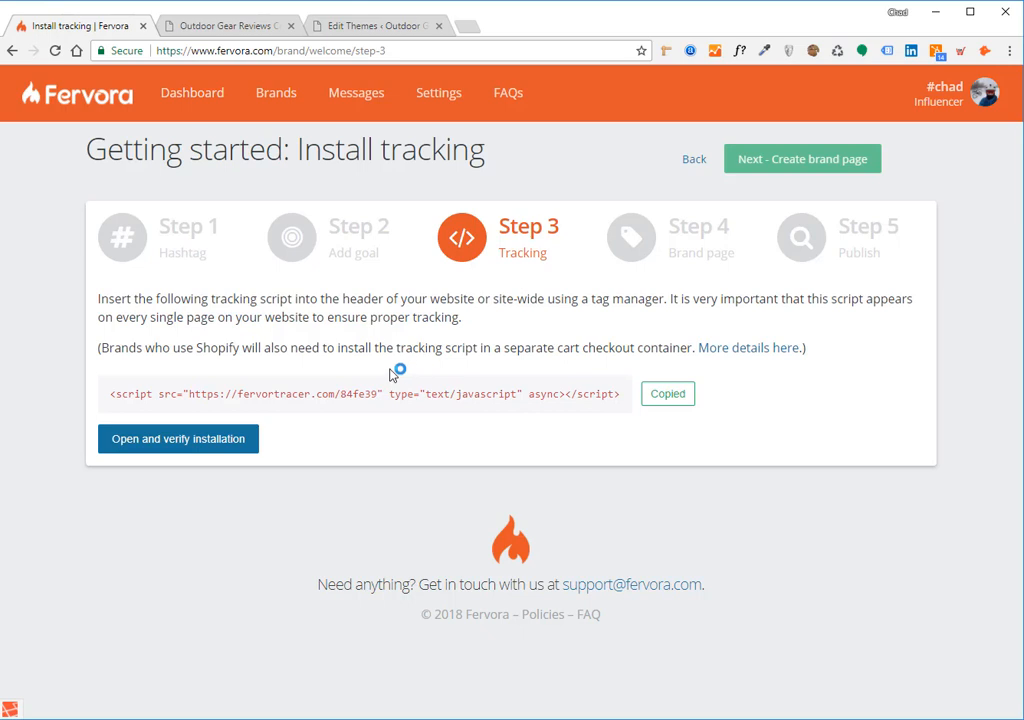
Verify the tracking installation until the green check appears, then continue to Create brand page
{"action": "left_click", "coordinate": [186, 443]}
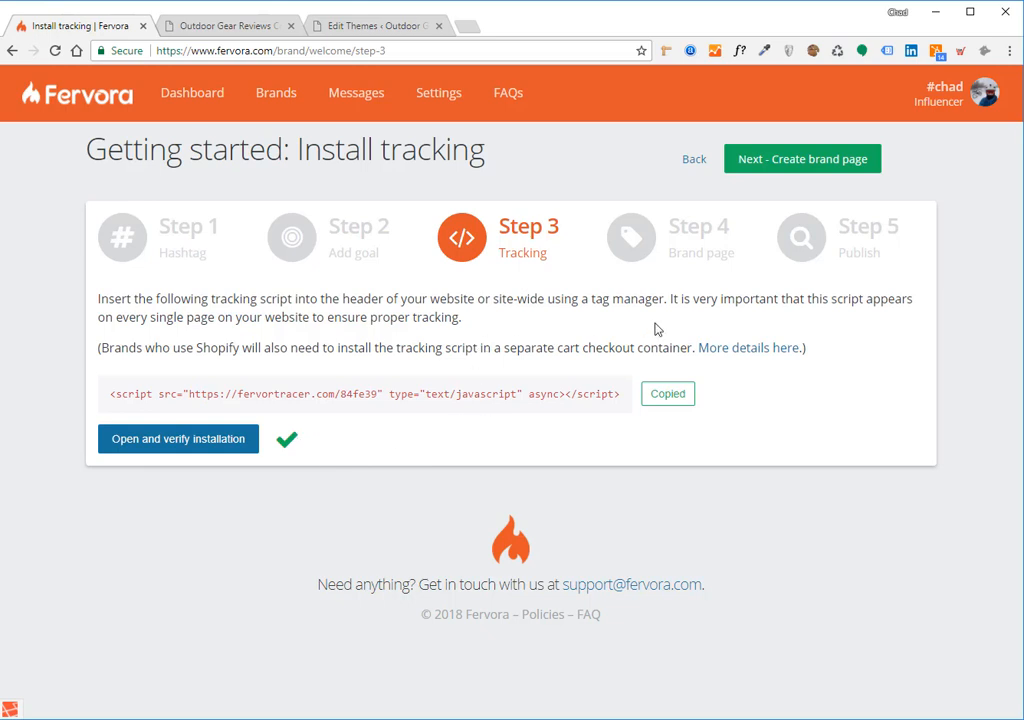
{"action": "left_click", "coordinate": [778, 164]}
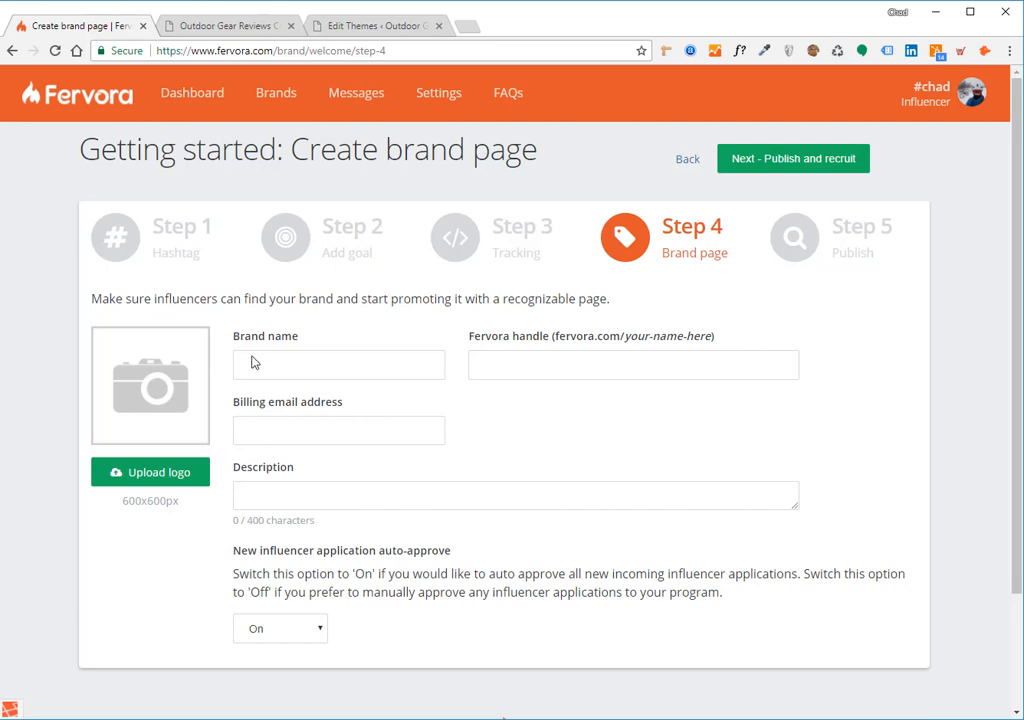
Upload the OGR Logo image and enter 'Outdoor Gear Reviews' as the brand name
{"action": "left_click", "coordinate": [157, 474]}
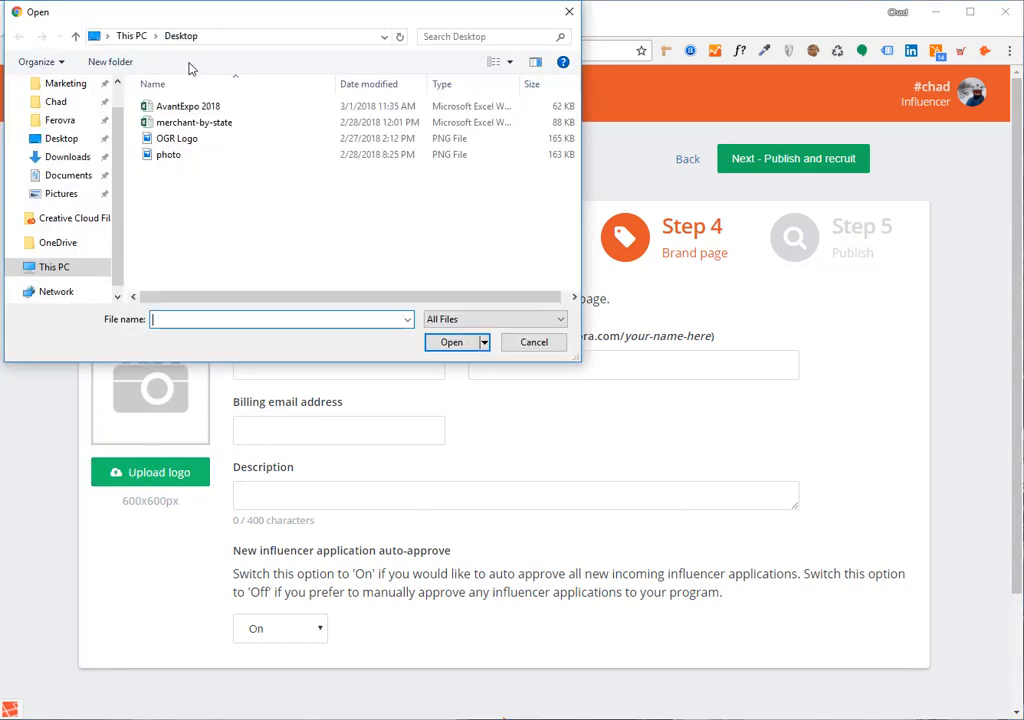
{"action": "double_click", "coordinate": [198, 142]}
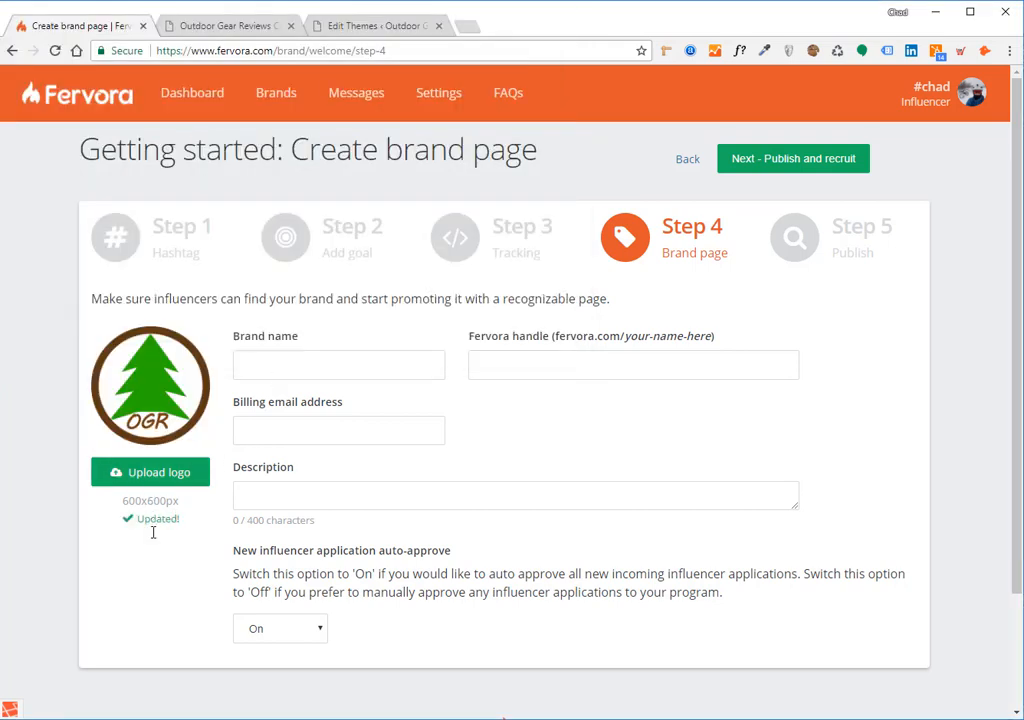
{"action": "left_click", "coordinate": [274, 370]}
{"action": "type", "text": "Outdoor Gear Reviews"}
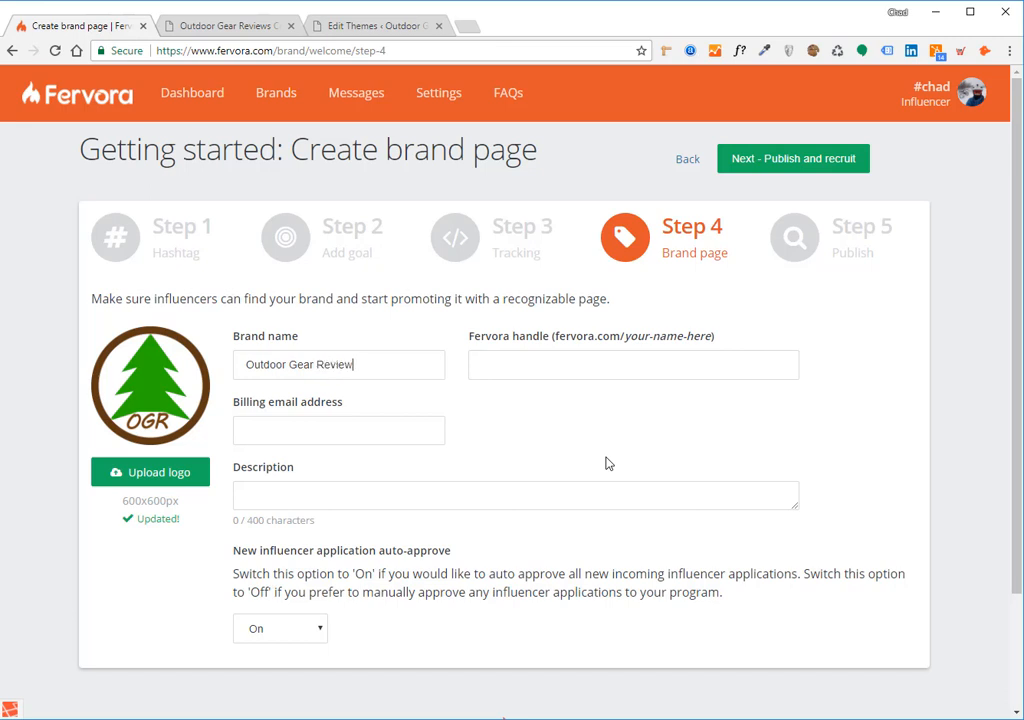
Set the Fervora handle to 'ogr'
{"action": "key", "text": "Tab"}
{"action": "type", "text": "ogr"}
{"action": "double_click", "coordinate": [496, 368]}
{"action": "left_click", "coordinate": [507, 366]}
{"action": "left_click_drag", "start_coordinate": [556, 338], "coordinate": [656, 345]}
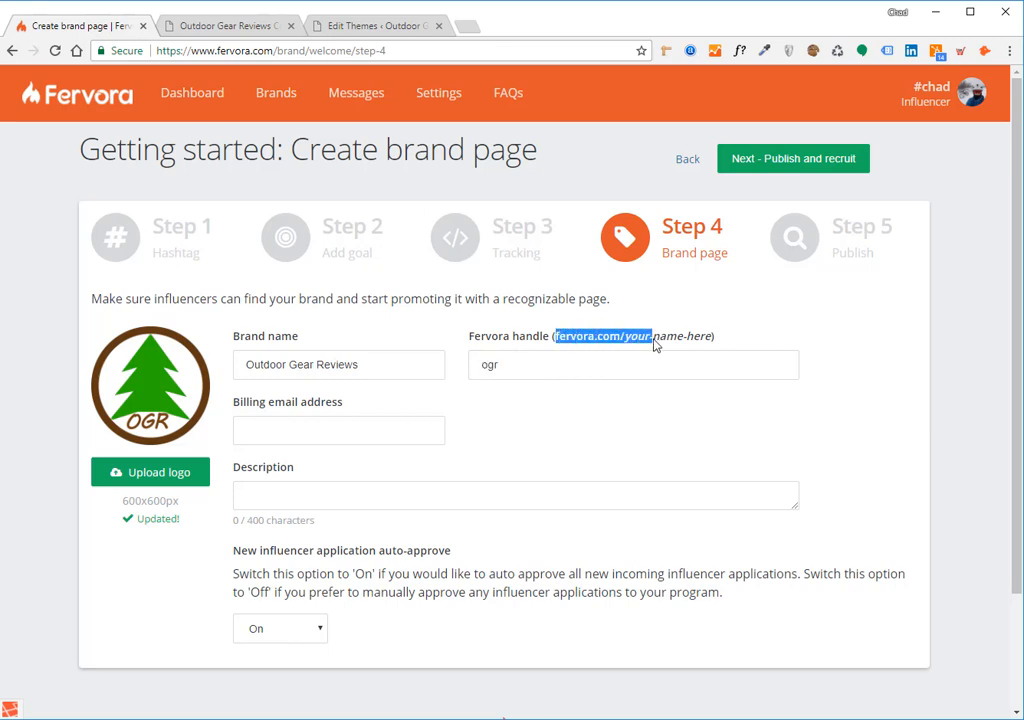
{"action": "left_click", "coordinate": [601, 341]}
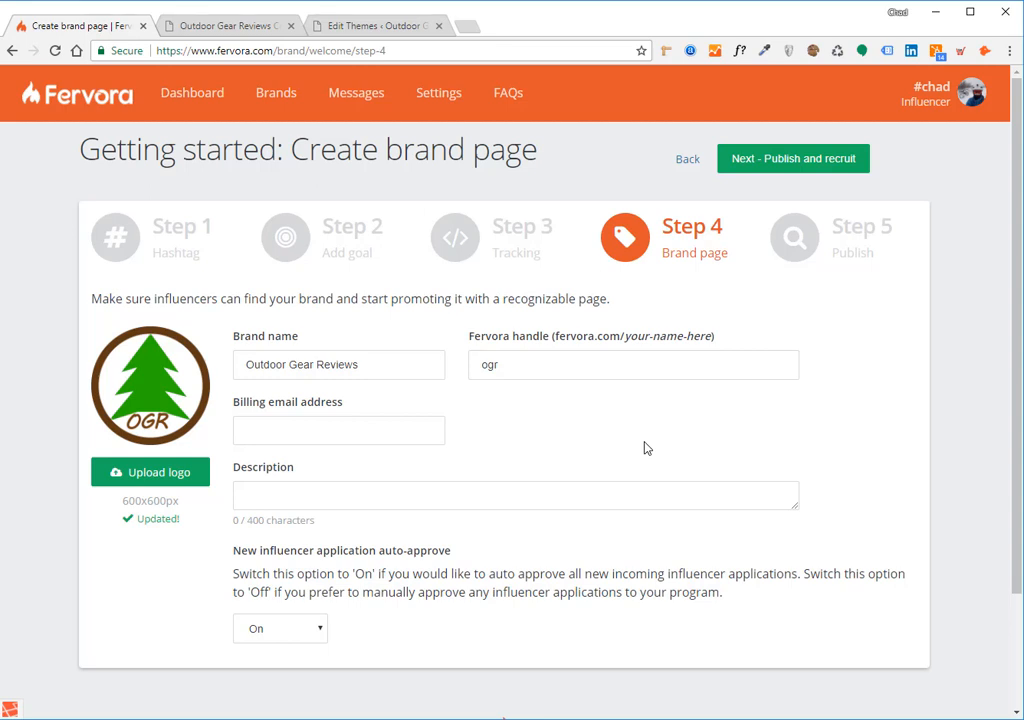
Enter the brand's billing email address
{"action": "double_click", "coordinate": [509, 364]}
{"action": "left_click_drag", "start_coordinate": [555, 336], "coordinate": [620, 339]}
{"action": "left_click", "coordinate": [395, 421]}
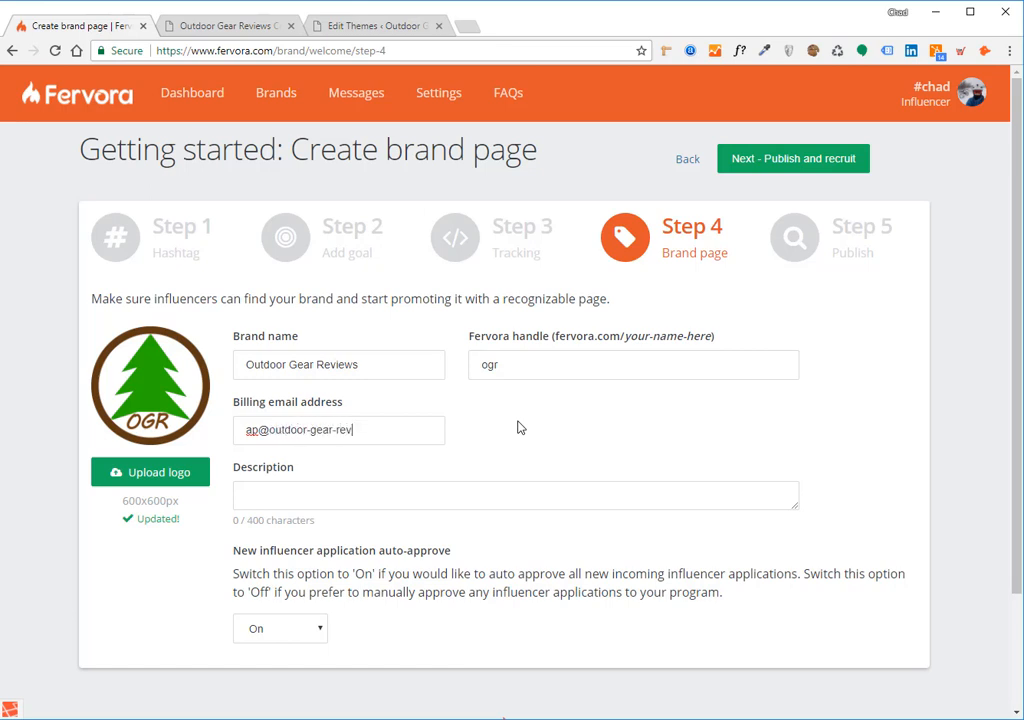
Write a description calling OGR the best gear review blog and gear store out there
{"action": "left_click", "coordinate": [615, 493]}
{"action": "type", "text": "OGR is the b"}
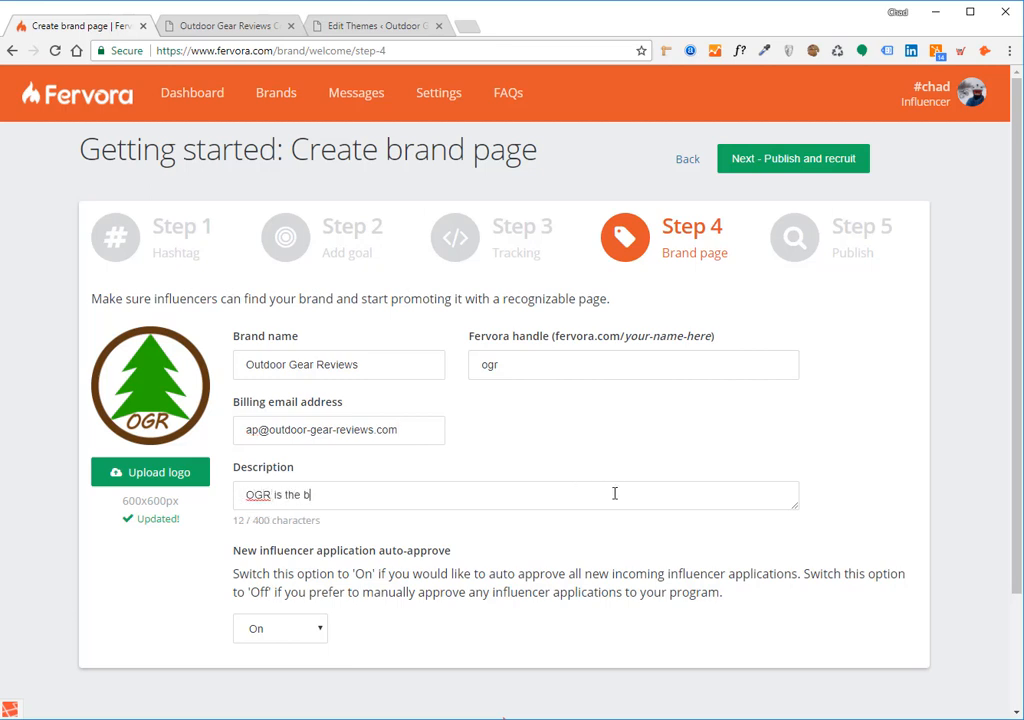
{"action": "type", "text": "est gear review and gea"}
{"action": "key", "text": "BackSpace"}
{"action": "key", "text": "BackSpace"}
{"action": "key", "text": "BackSpace"}
{"action": "key", "text": "BackSpace"}
{"action": "key", "text": "BackSpace"}
{"action": "key", "text": "BackSpace"}
{"action": "key", "text": "BackSpace"}
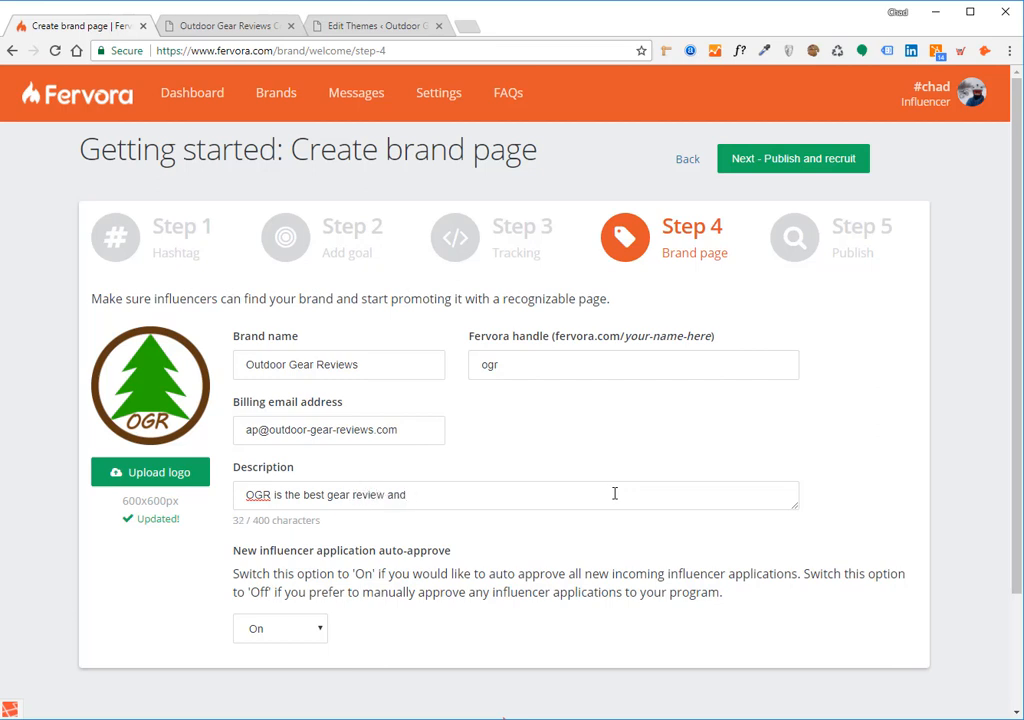
{"action": "type", "text": "blog and gear store out there!"}
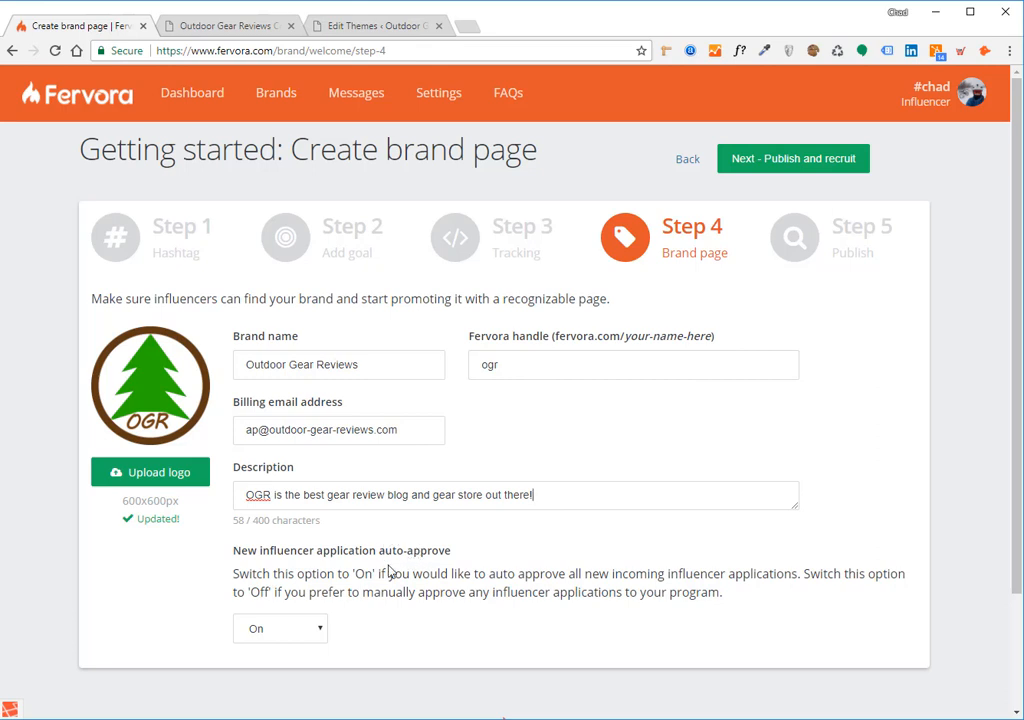
Set new influencer application auto-approve to Off
{"action": "left_click", "coordinate": [317, 632]}
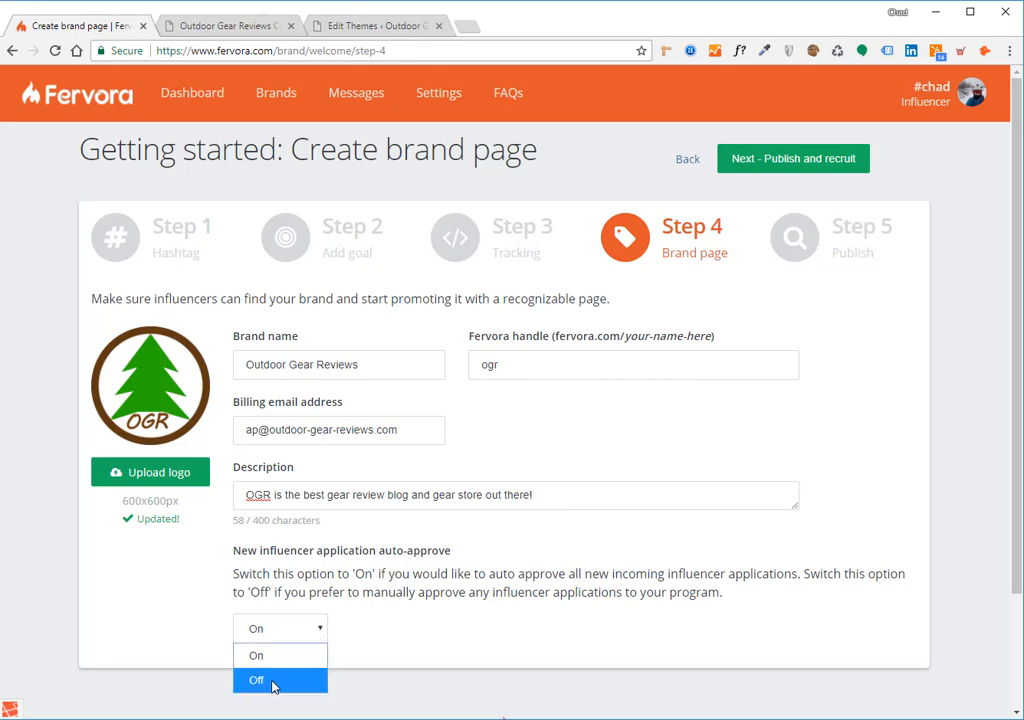
{"action": "left_click", "coordinate": [276, 683]}
{"action": "left_click", "coordinate": [283, 637]}
{"action": "left_click", "coordinate": [258, 680]}
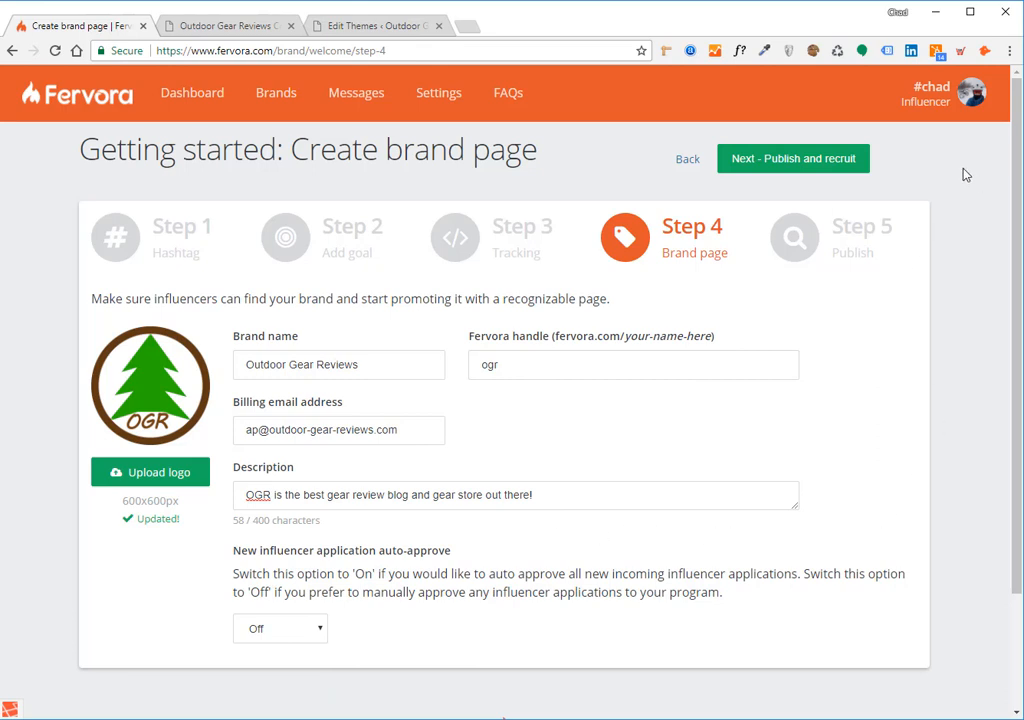
Publish the brand page, now live at fervora.com/outdoor-gear-reviews, and reach Recruit influencers
{"action": "left_click", "coordinate": [800, 160]}
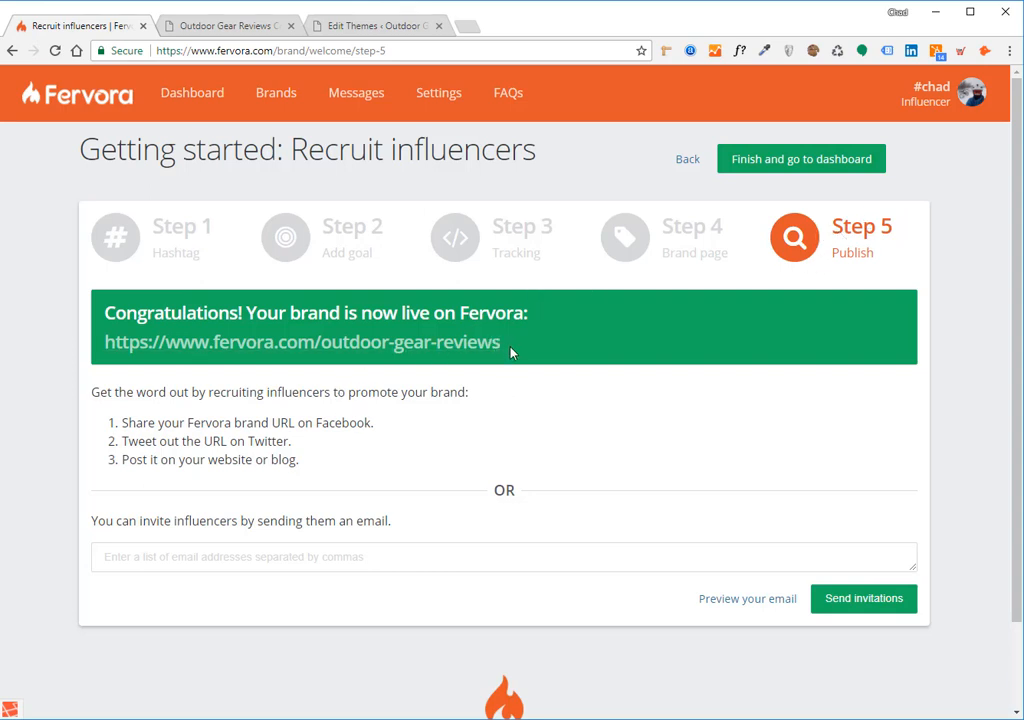
{"action": "left_click_drag", "start_coordinate": [510, 349], "coordinate": [101, 352]}
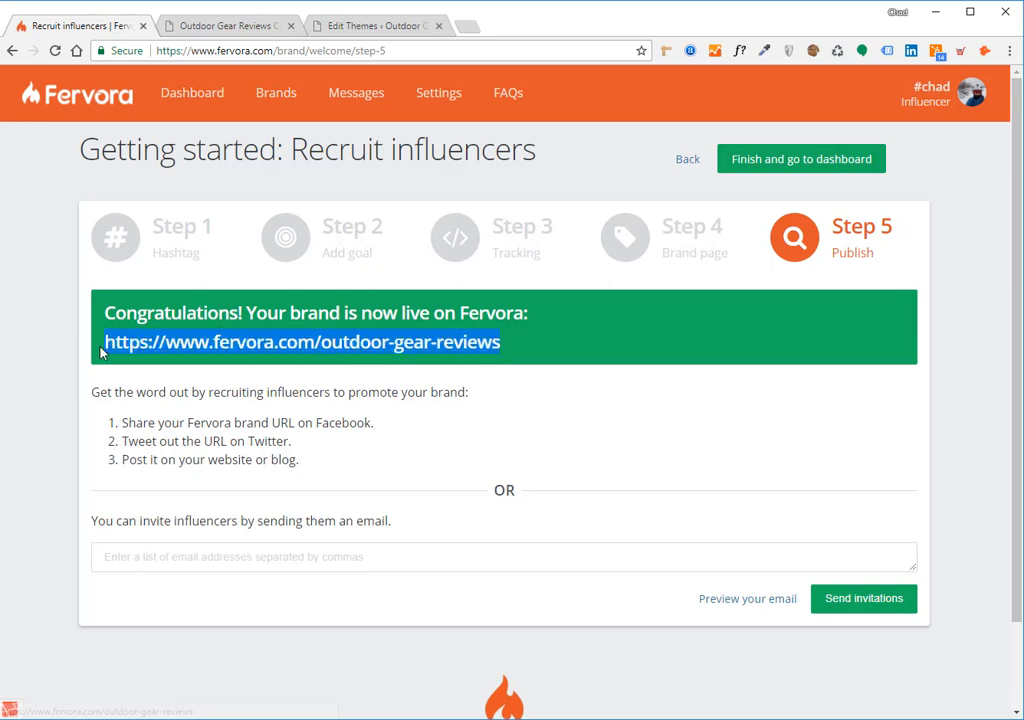
{"action": "left_click", "coordinate": [333, 393]}
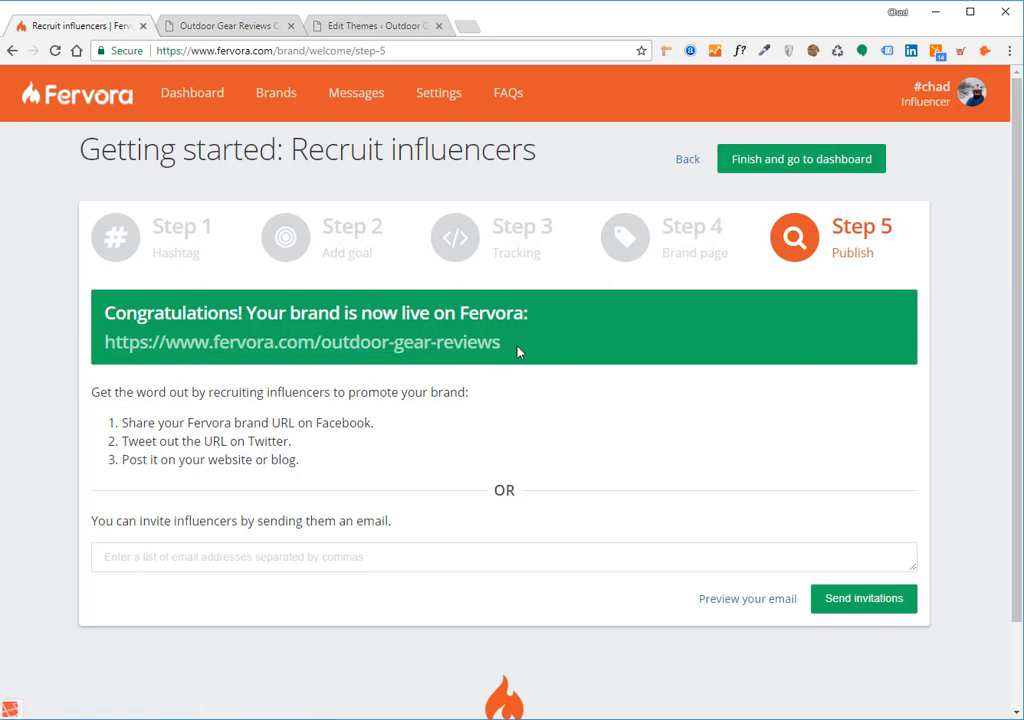
{"action": "left_click_drag", "start_coordinate": [516, 356], "coordinate": [105, 341]}
{"action": "left_click", "coordinate": [130, 386]}
Open the live brand page in a new tab, review it, and return to Recruit influencers
{"action": "right_click", "coordinate": [229, 340]}
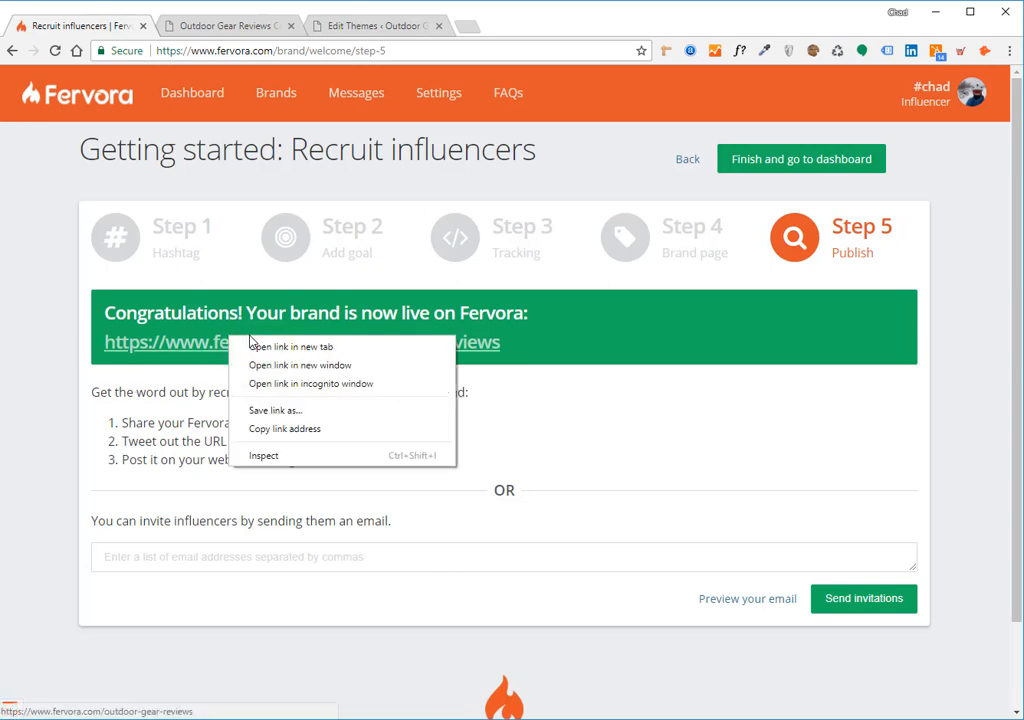
{"action": "left_click", "coordinate": [268, 347]}
{"action": "left_click", "coordinate": [243, 17]}
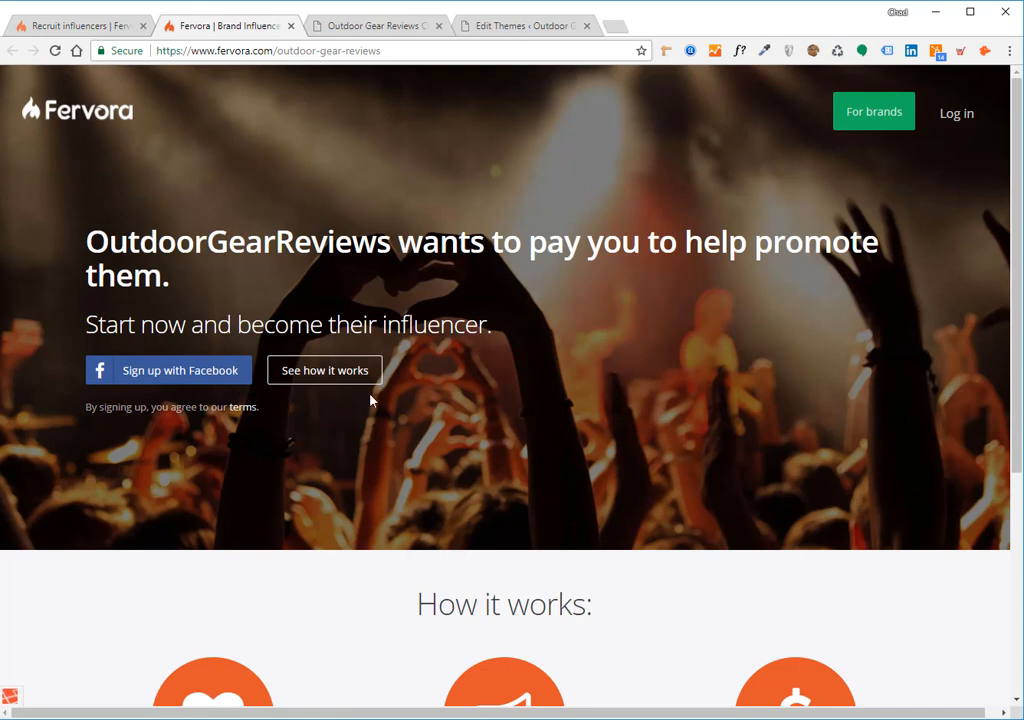
{"action": "left_click_drag", "start_coordinate": [84, 242], "coordinate": [383, 255]}
{"action": "left_click", "coordinate": [413, 246]}
{"action": "left_click_drag", "start_coordinate": [142, 326], "coordinate": [455, 327]}
{"action": "left_click", "coordinate": [455, 327]}
{"action": "left_click", "coordinate": [70, 25]}
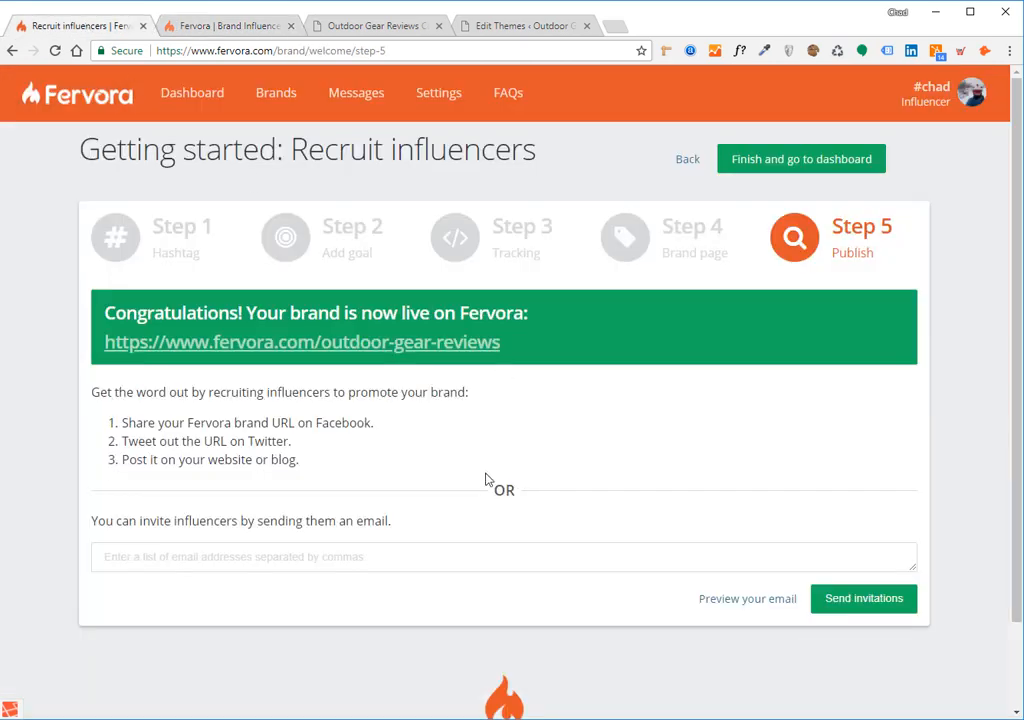
Enter an influencer's email in the invite box, then preview and close the invitation email
{"action": "scroll", "coordinate": [360, 470], "scroll_direction": "down", "scroll_amount": 2}
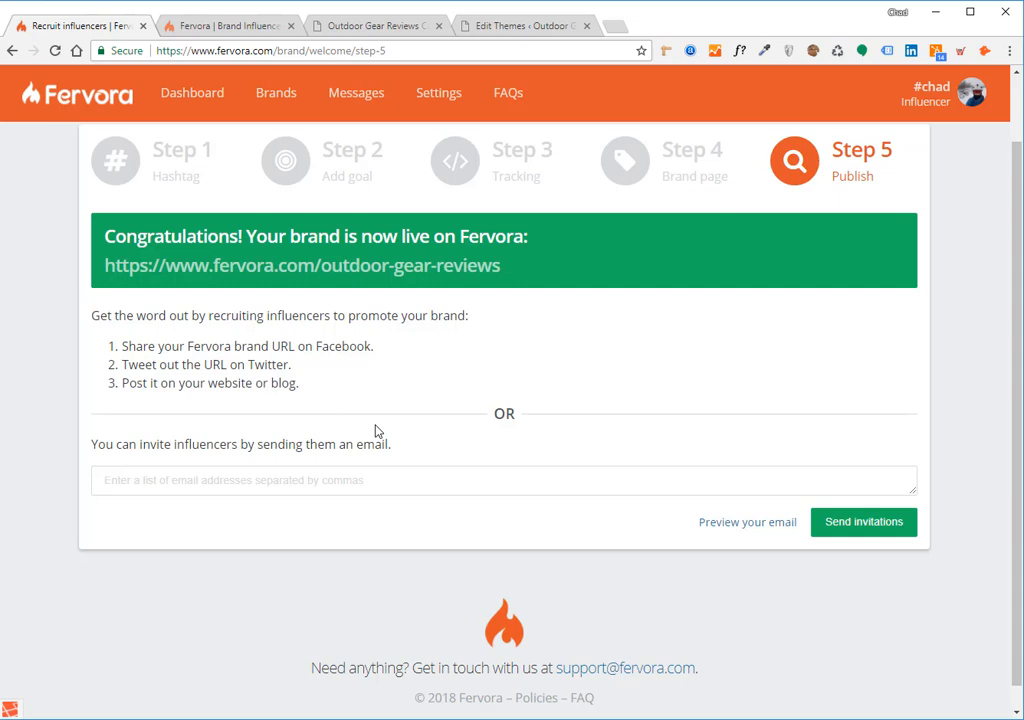
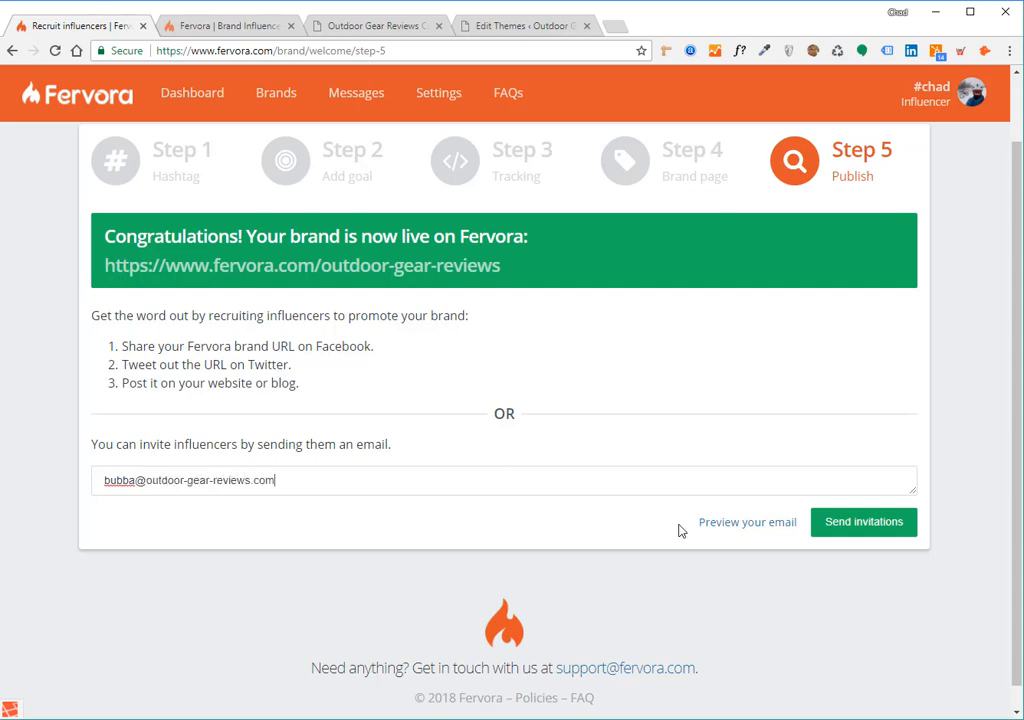
{"action": "left_click", "coordinate": [781, 534]}
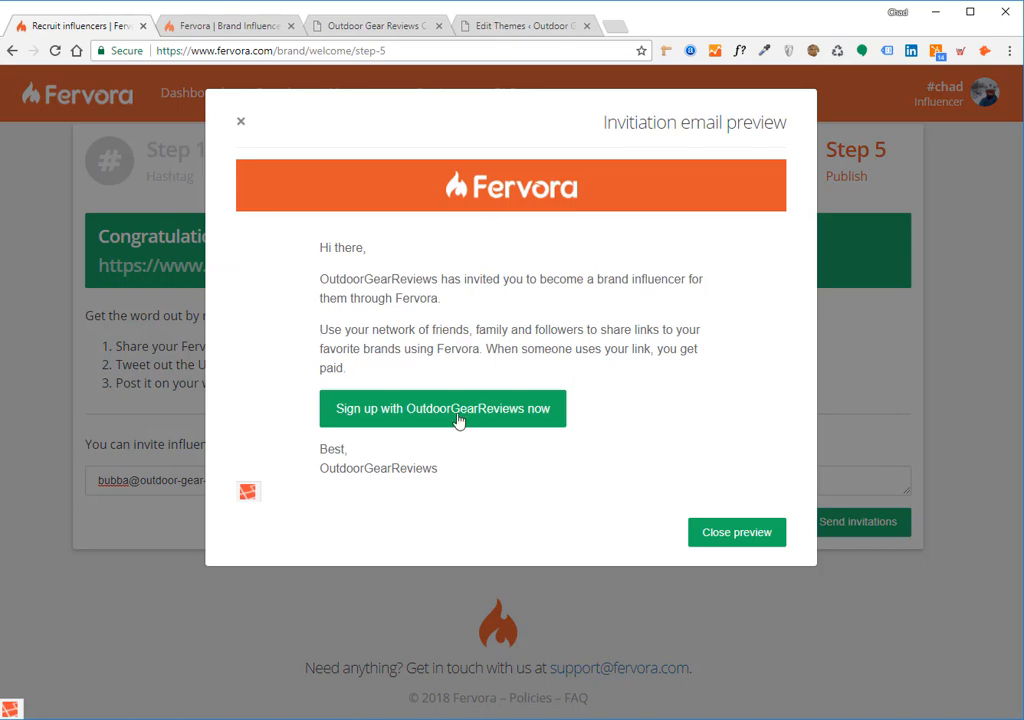
{"action": "left_click", "coordinate": [241, 121]}
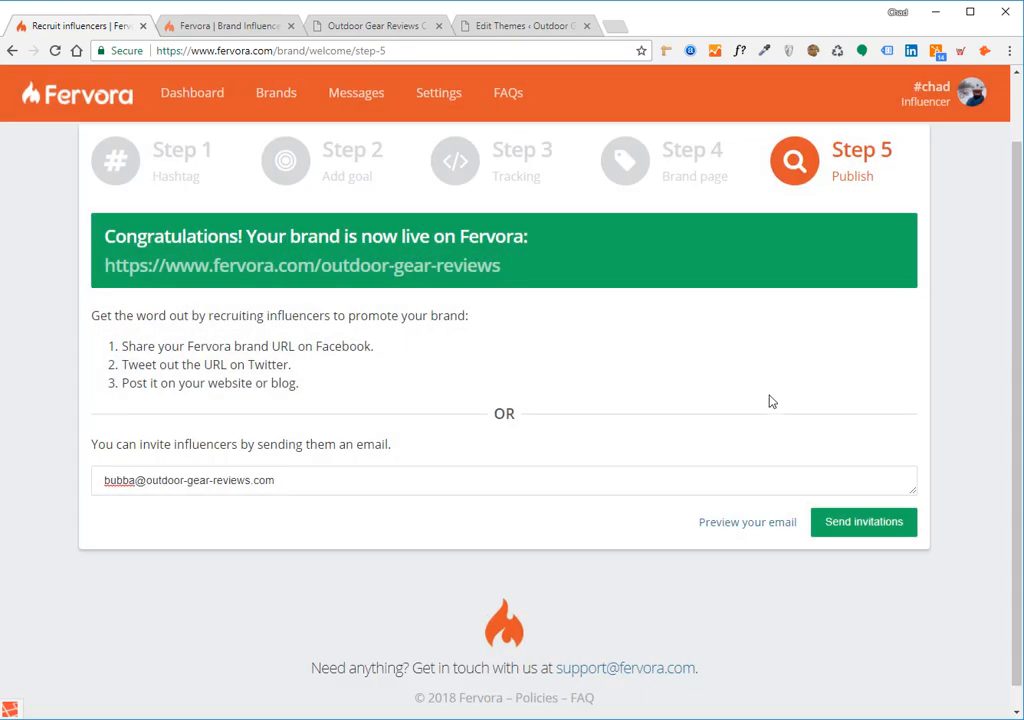
{"action": "scroll", "coordinate": [768, 400], "scroll_direction": "up", "scroll_amount": 1}
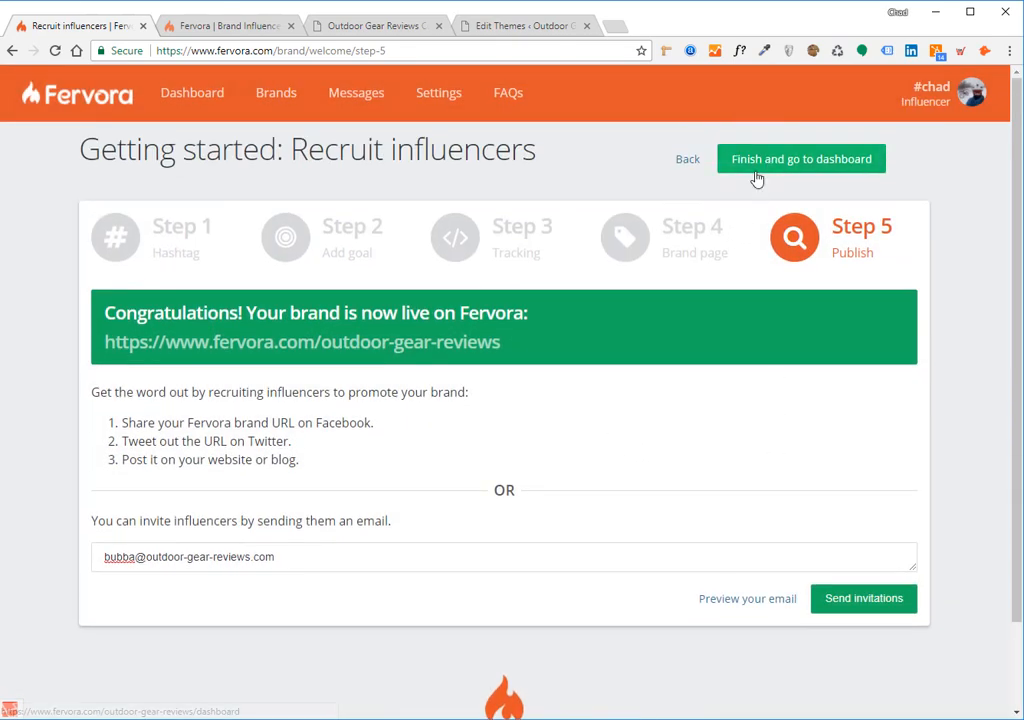
Finish the wizard and go to the Outdoor Gear Reviews brand dashboard
{"action": "left_click", "coordinate": [841, 162]}
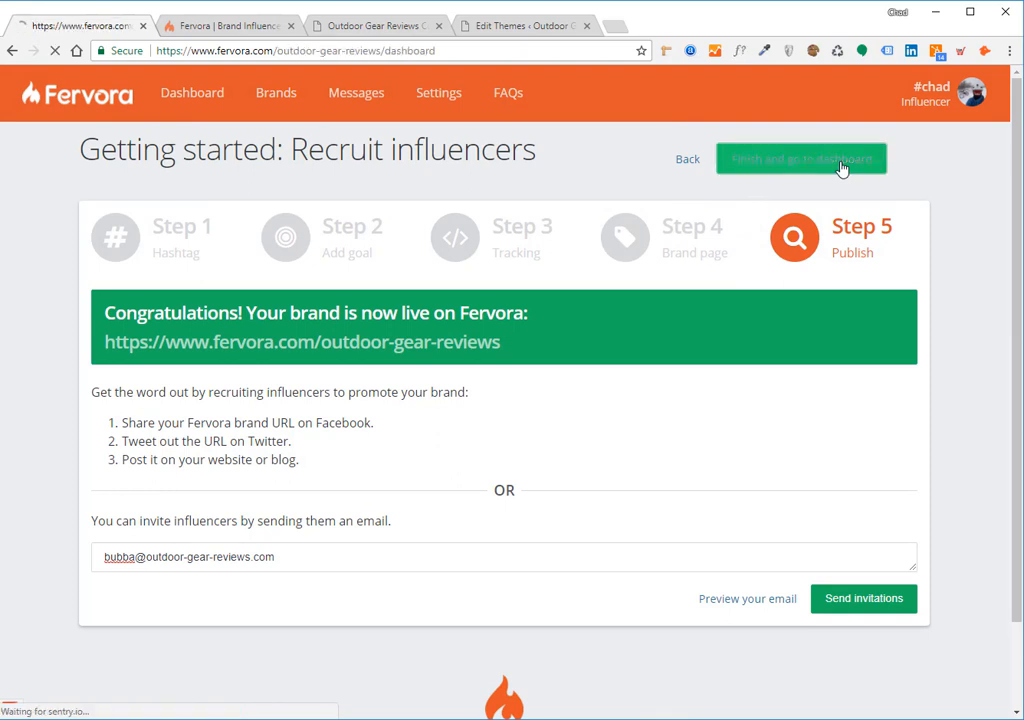